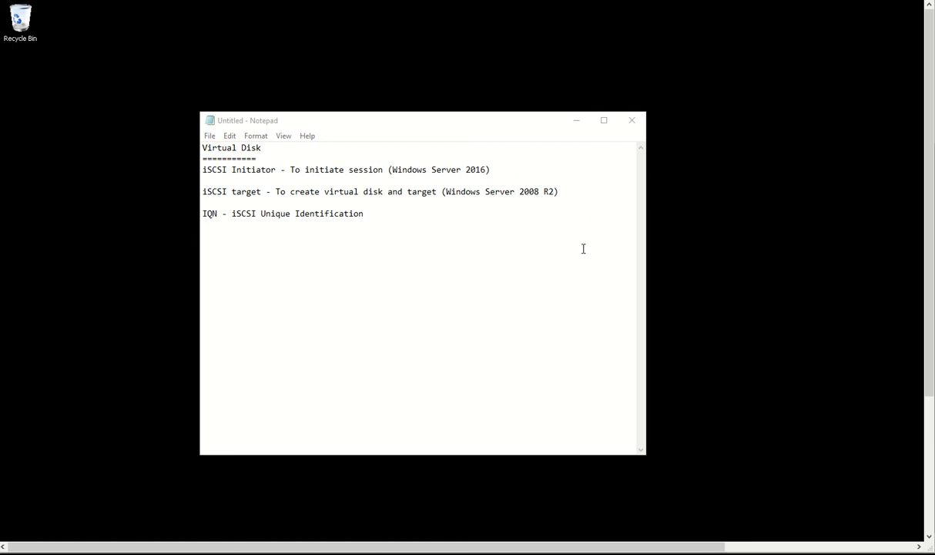
# Step: Minimize the notes and browse to the iscsi folder in the Documents library to view the iSCSI target installation files
pyautogui.click(574, 124)
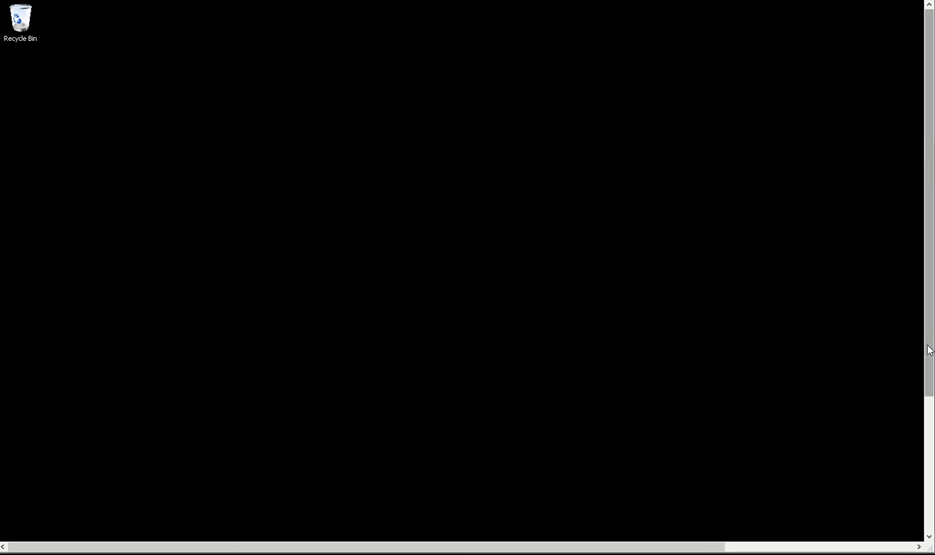
pyautogui.moveTo(929, 350); pyautogui.dragTo(925, 493)
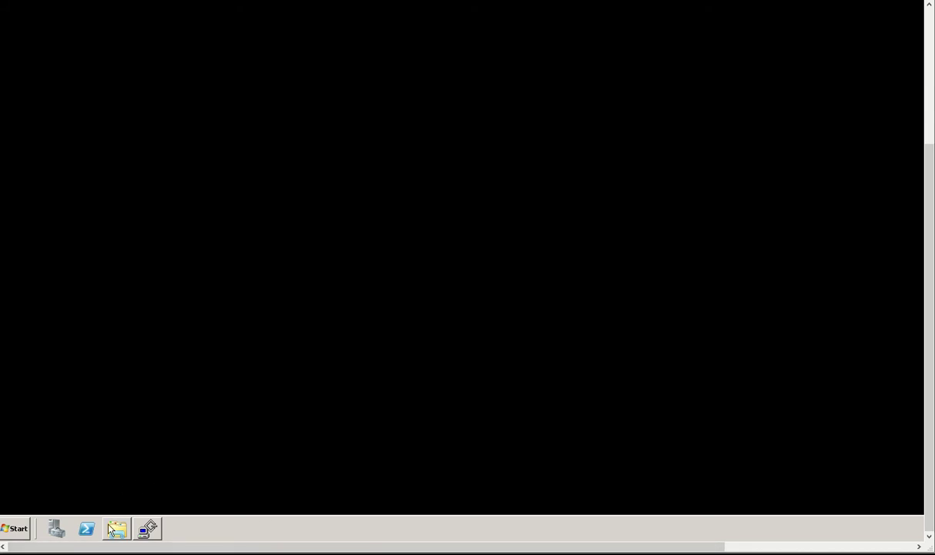
pyautogui.click(114, 530)
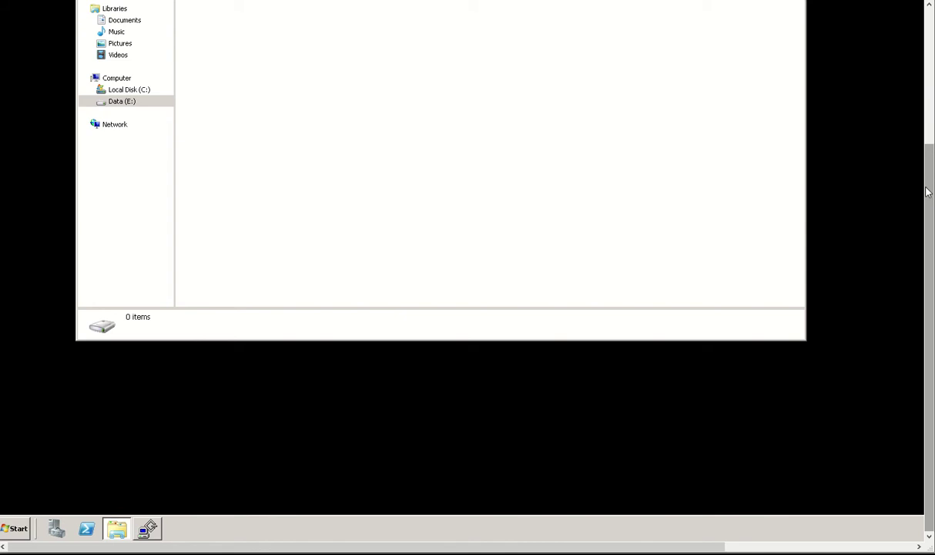
pyautogui.scroll(3, 921, 195)
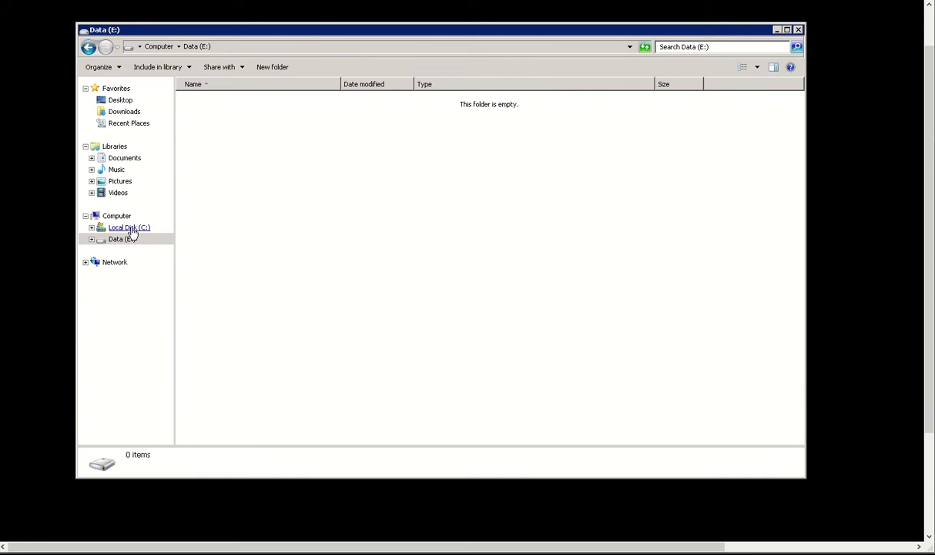
pyautogui.click(123, 111)
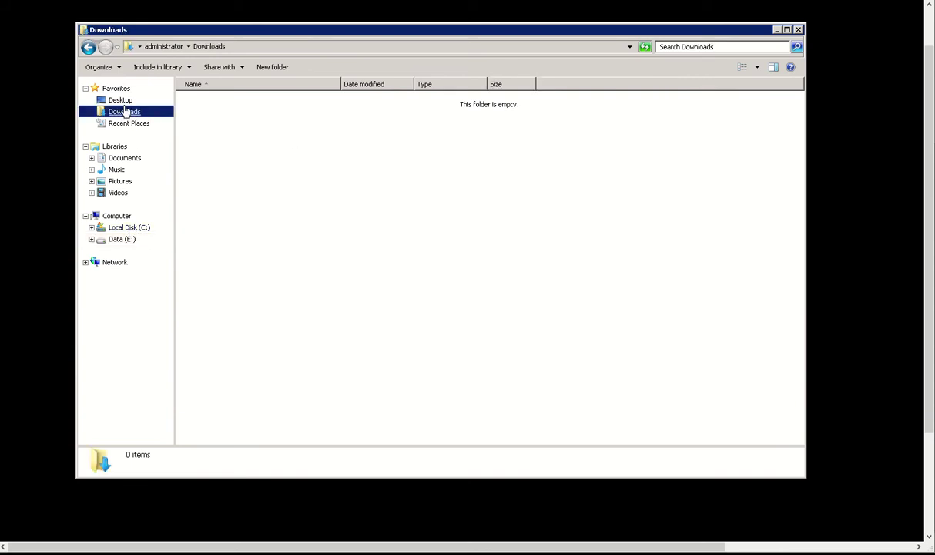
pyautogui.click(123, 159)
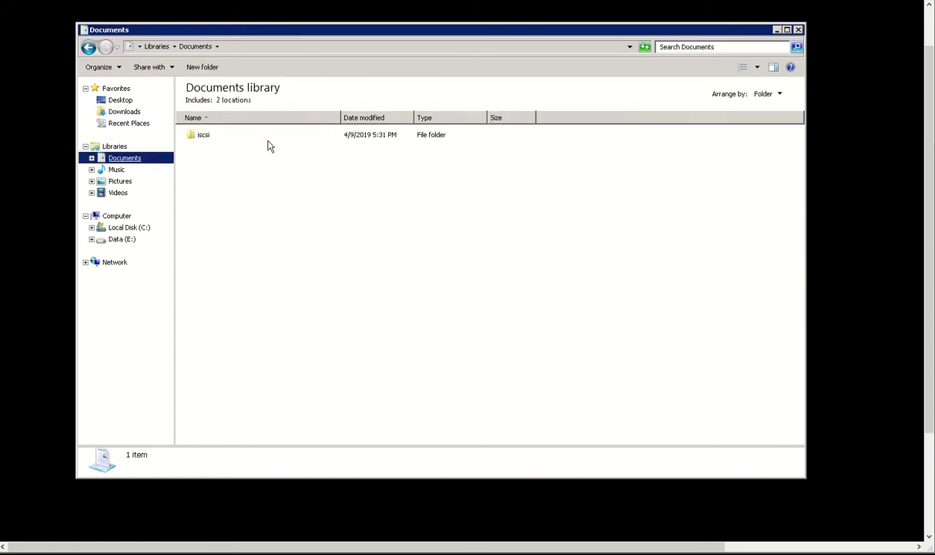
pyautogui.doubleClick(220, 139)
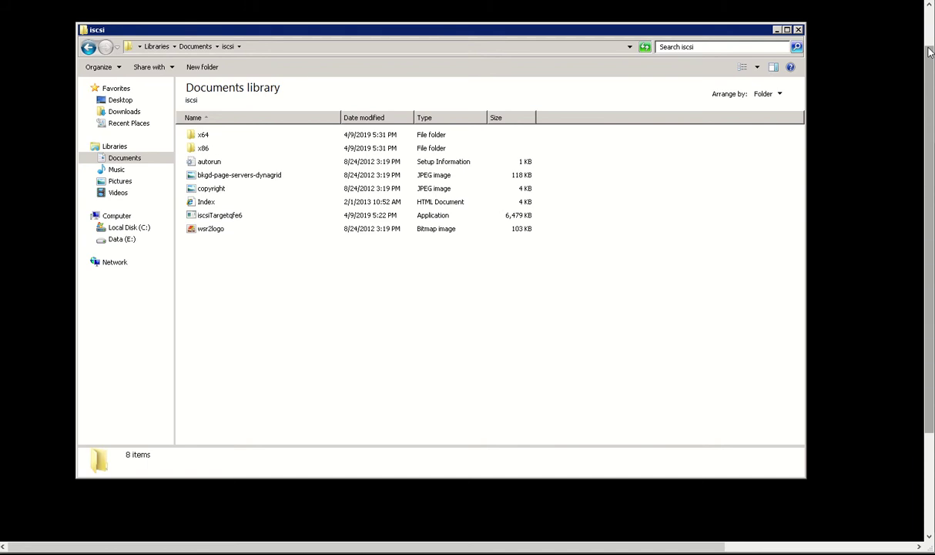
pyautogui.moveTo(928, 49)
pyautogui.mouseDown()
pyautogui.moveTo(927, 61)
pyautogui.moveTo(921, 48)
pyautogui.mouseUp()
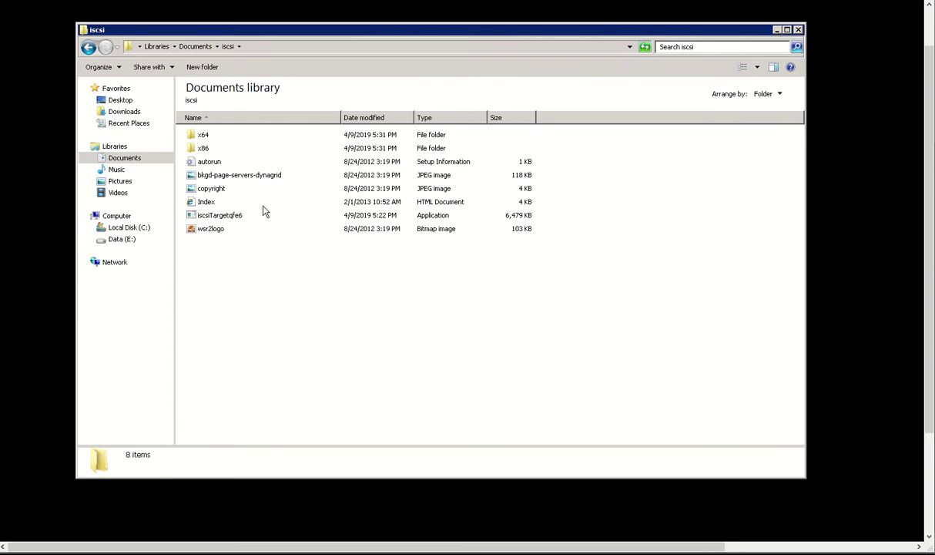
# Step: Switch to the Microsoft iSCSI Software Target console and view its iSCSI Targets and Devices lists
pyautogui.click(776, 29)
pyautogui.moveTo(930, 193); pyautogui.dragTo(909, 312)
pyautogui.click(146, 531)
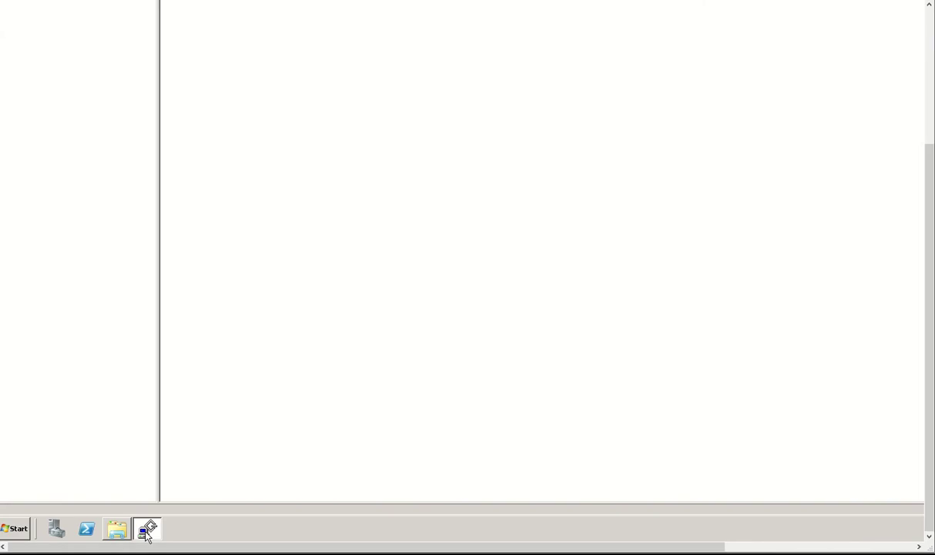
pyautogui.moveTo(925, 185); pyautogui.dragTo(929, 31)
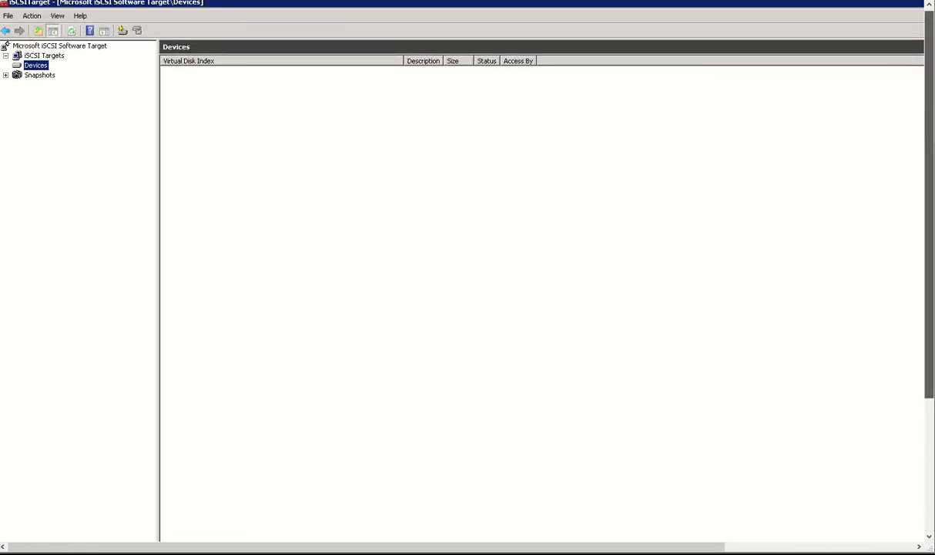
pyautogui.click(43, 58)
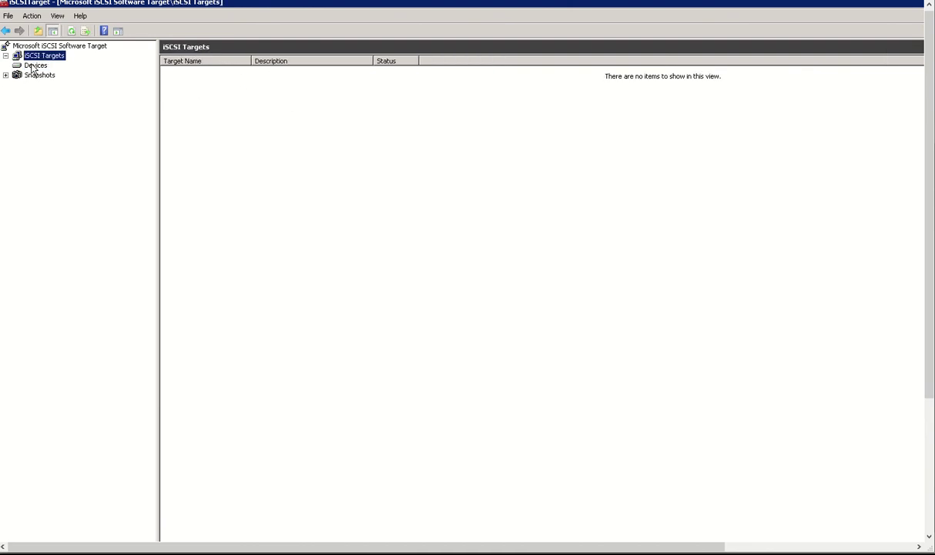
pyautogui.click(34, 66)
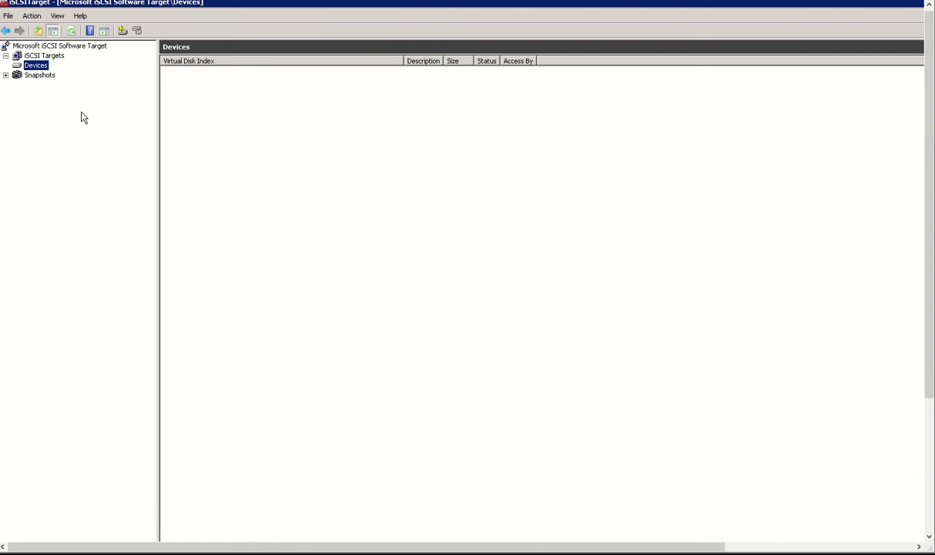
# Step: Start creating a virtual disk under Devices, stored on the E: drive as E:\Virtual Disk 1.vhd
pyautogui.rightClick(40, 70)
pyautogui.click(50, 69)
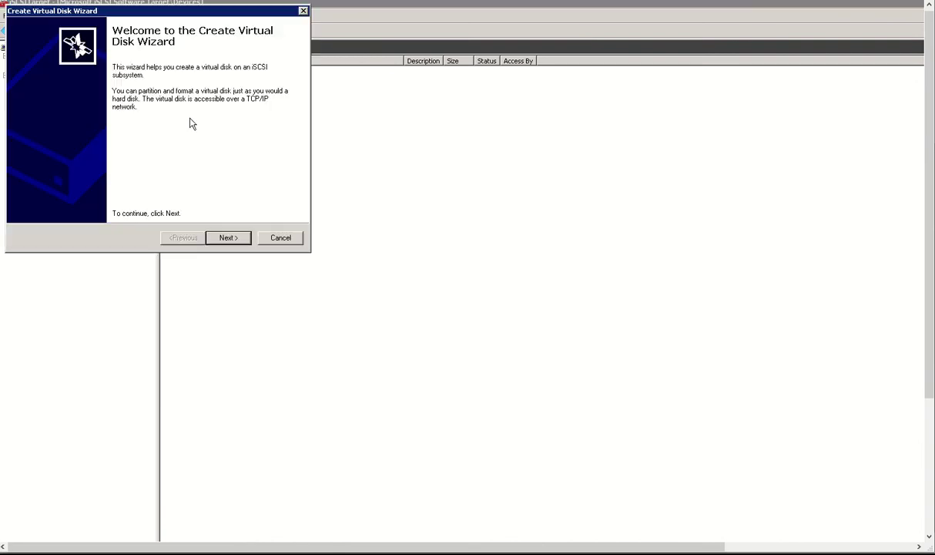
pyautogui.click(228, 238)
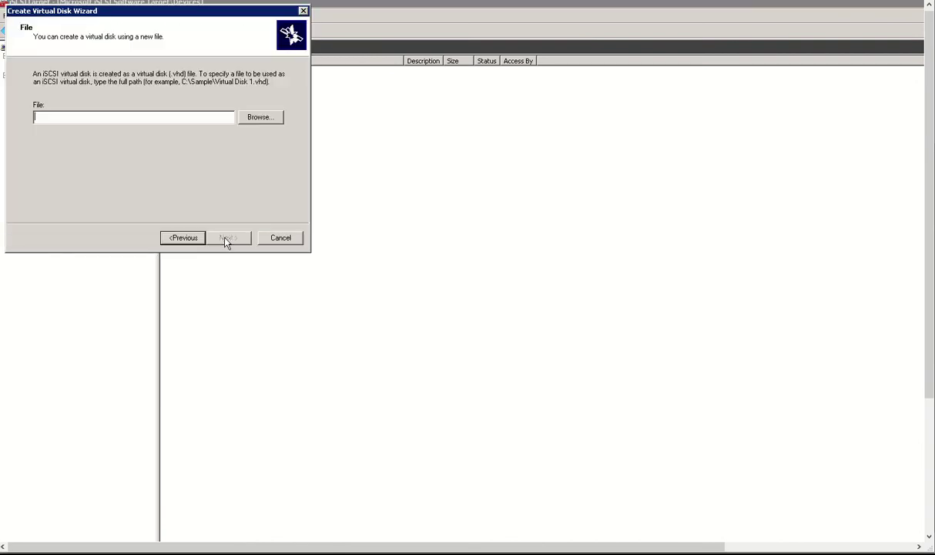
pyautogui.click(254, 119)
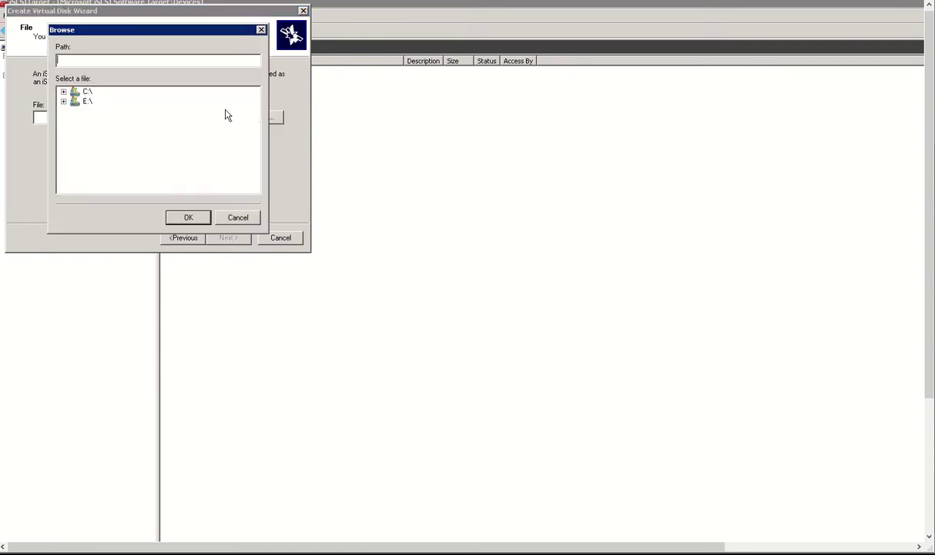
pyautogui.click(86, 103)
pyautogui.click(188, 218)
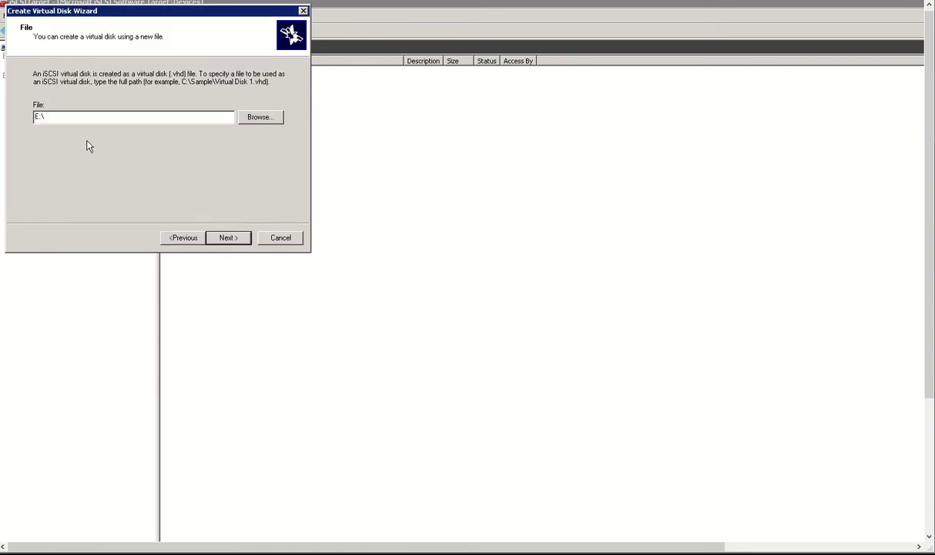
pyautogui.write('Virtual Disk 1.vhd')
pyautogui.click(229, 238)
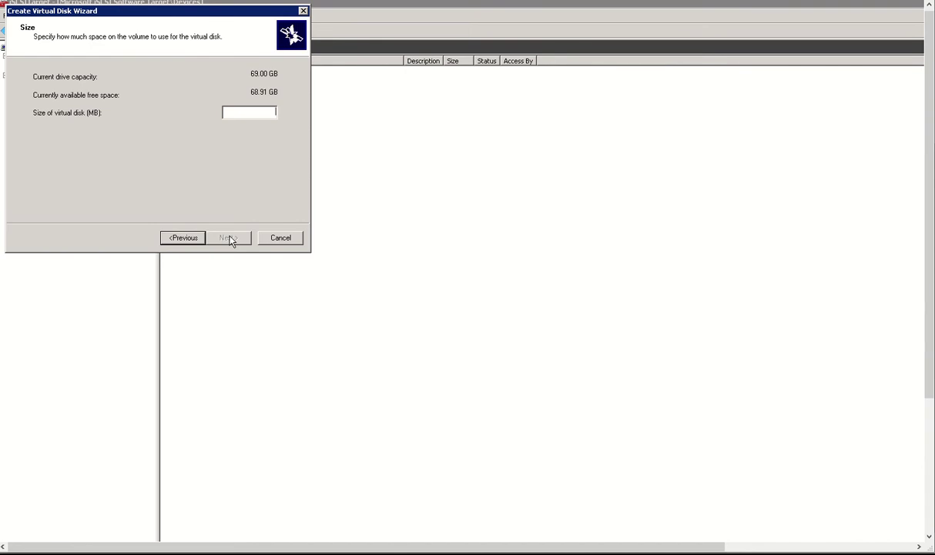
# Step: Set the virtual disk size to 30000 MB and finish creating it without a description or assigned targets
pyautogui.write('30000')
pyautogui.click(228, 238)
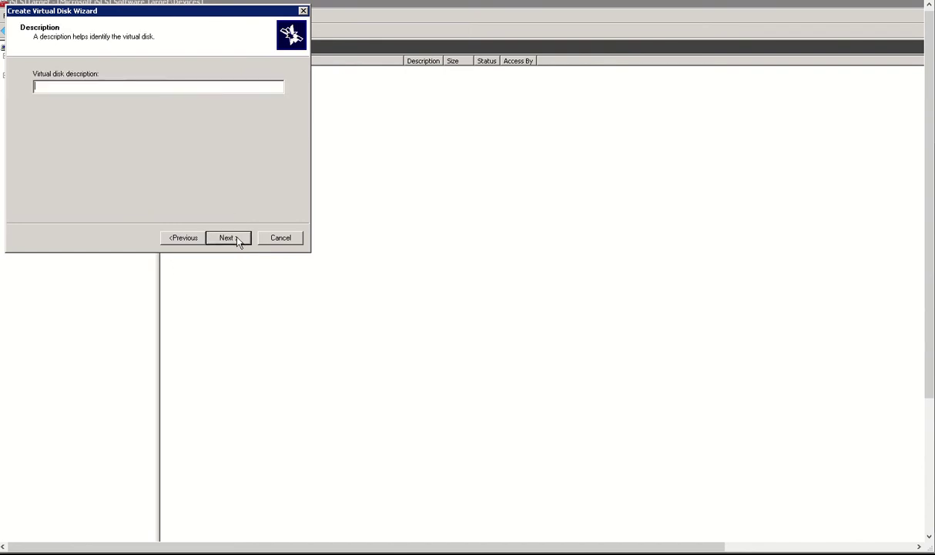
pyautogui.click(228, 237)
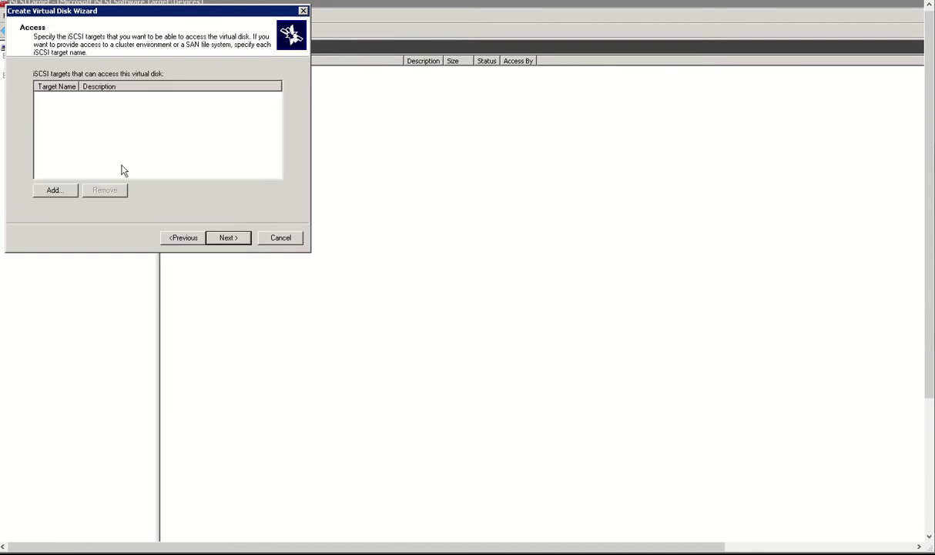
pyautogui.click(234, 241)
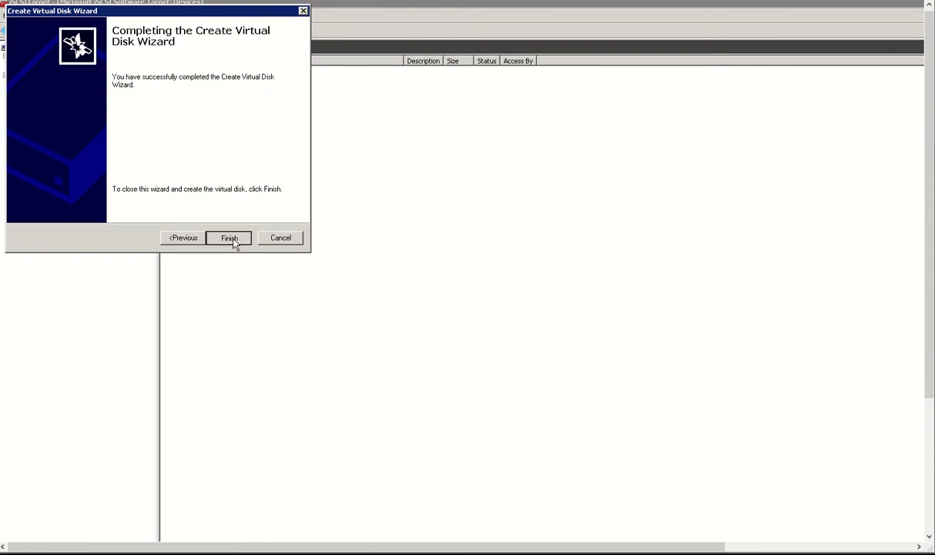
pyautogui.click(231, 238)
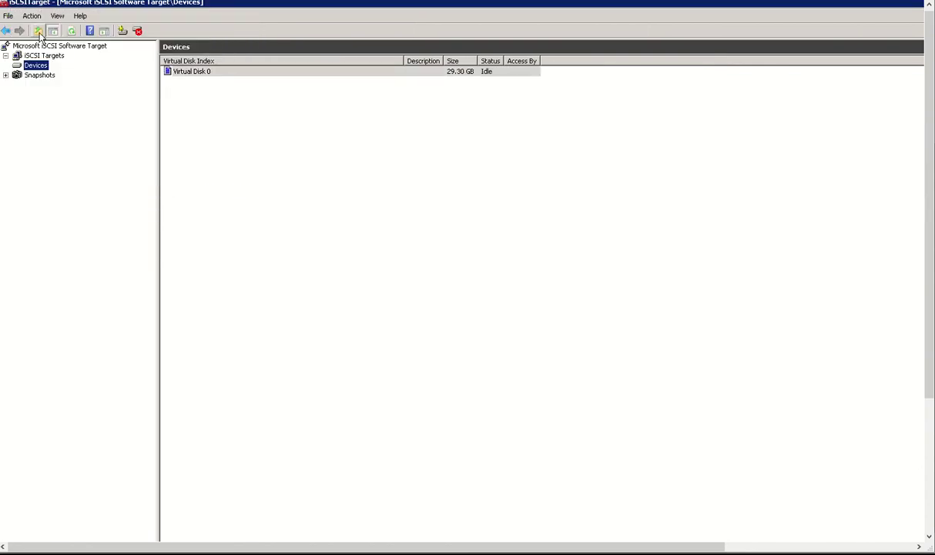
# Step: Start creating an iSCSI target named Target01, leaving its description blank
pyautogui.click(51, 57)
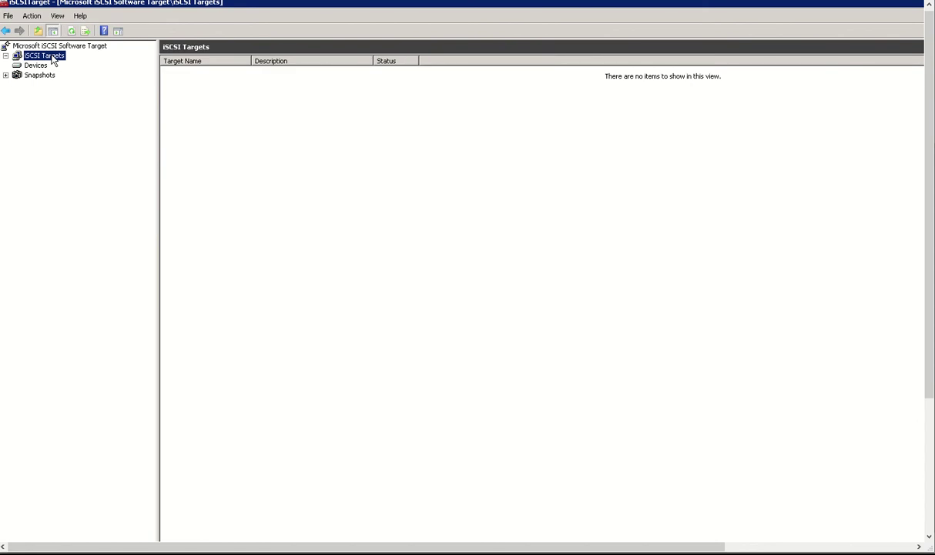
pyautogui.rightClick(52, 58)
pyautogui.click(60, 62)
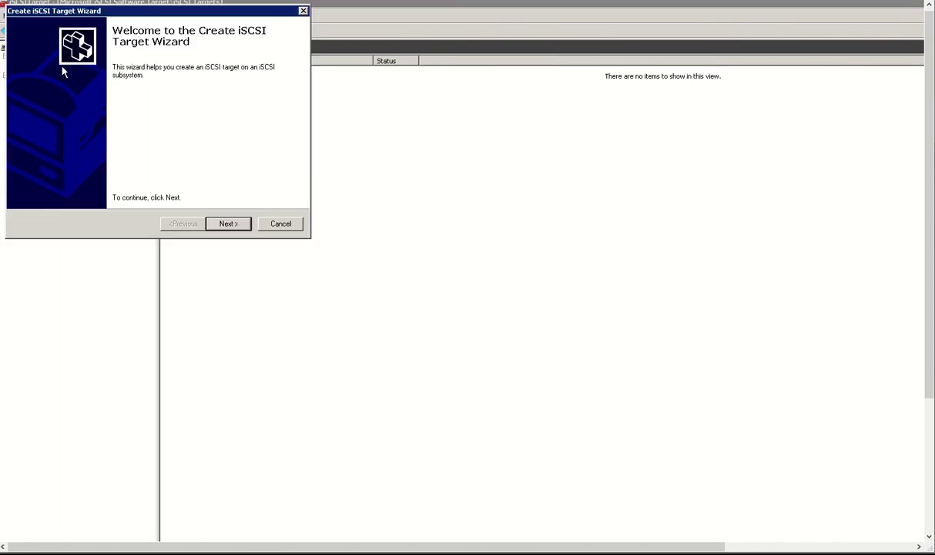
pyautogui.click(239, 223)
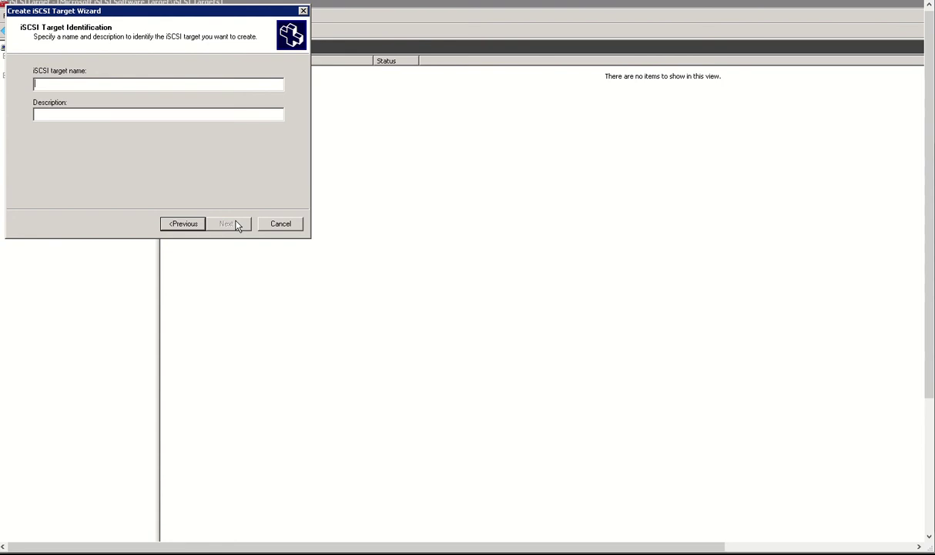
pyautogui.write('Target01')
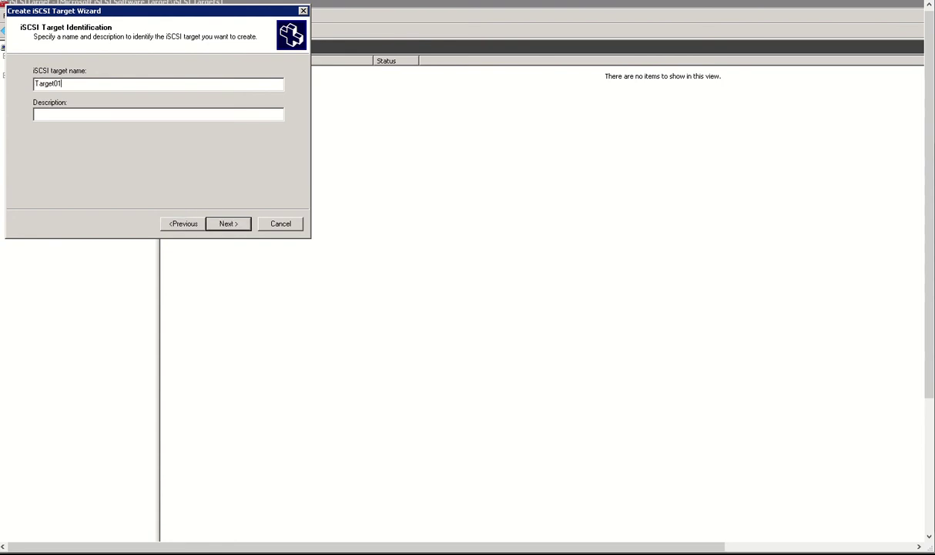
pyautogui.click(228, 225)
pyautogui.click(226, 227)
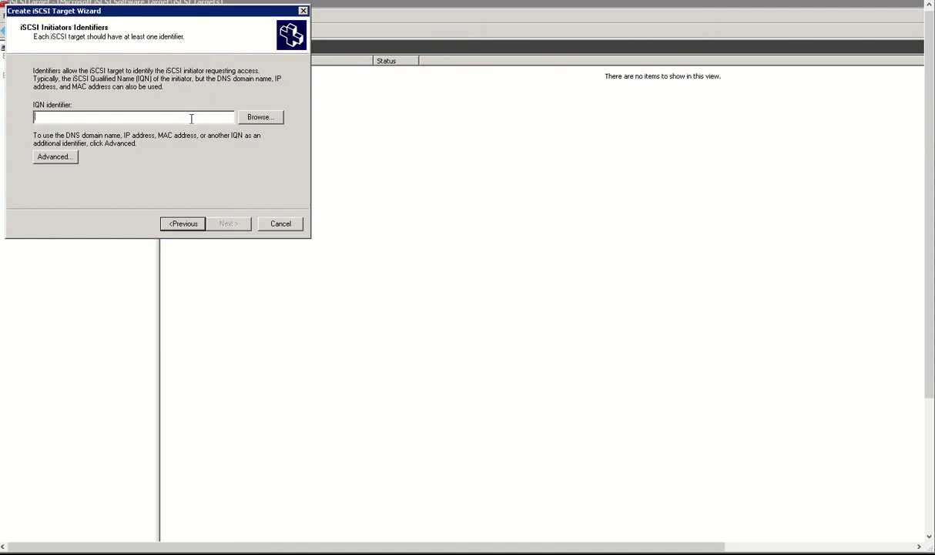
# Step: Assign the listed initiator iqn.1991-05.com.microsoft:bckexec.contoso.com as the target's IQN identifier and finish creating the target
pyautogui.click(255, 117)
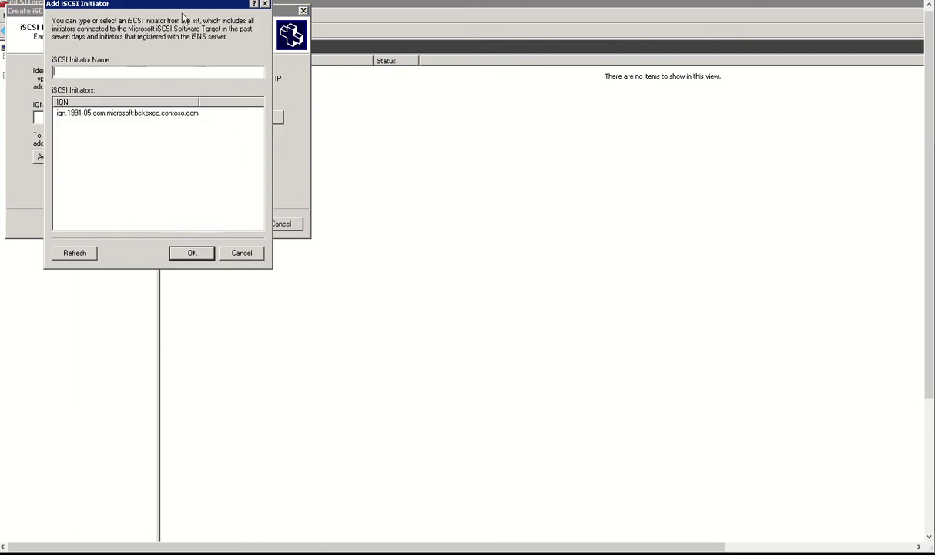
pyautogui.moveTo(177, 9); pyautogui.dragTo(215, 48)
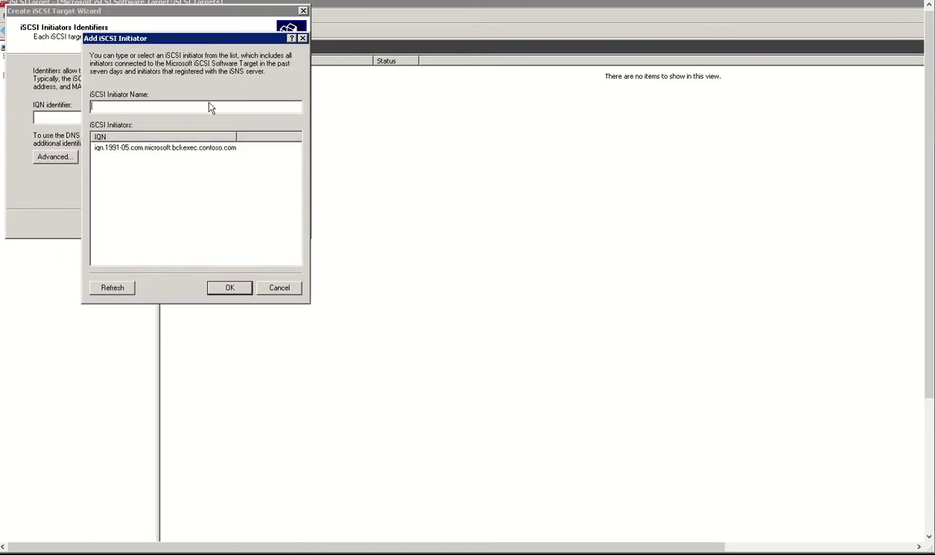
pyautogui.click(139, 148)
pyautogui.click(218, 287)
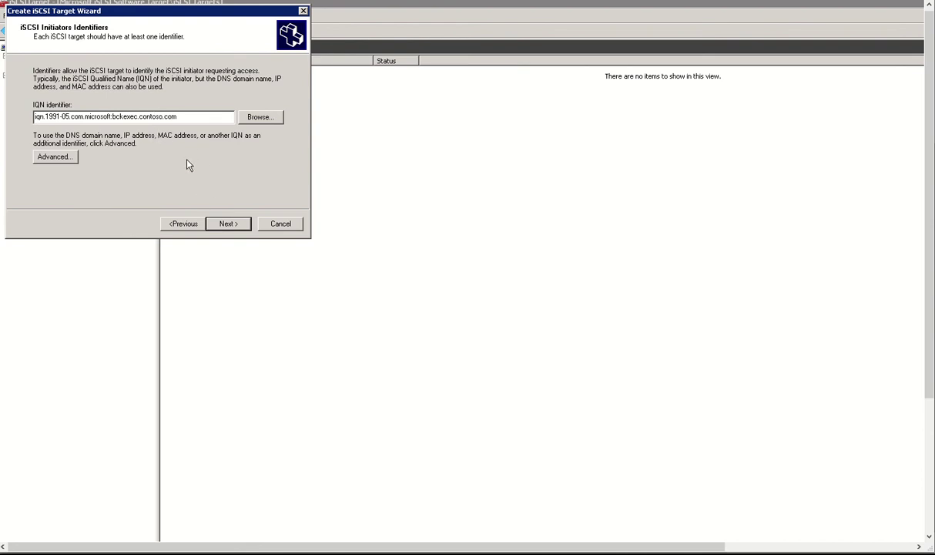
pyautogui.moveTo(35, 117); pyautogui.dragTo(179, 116)
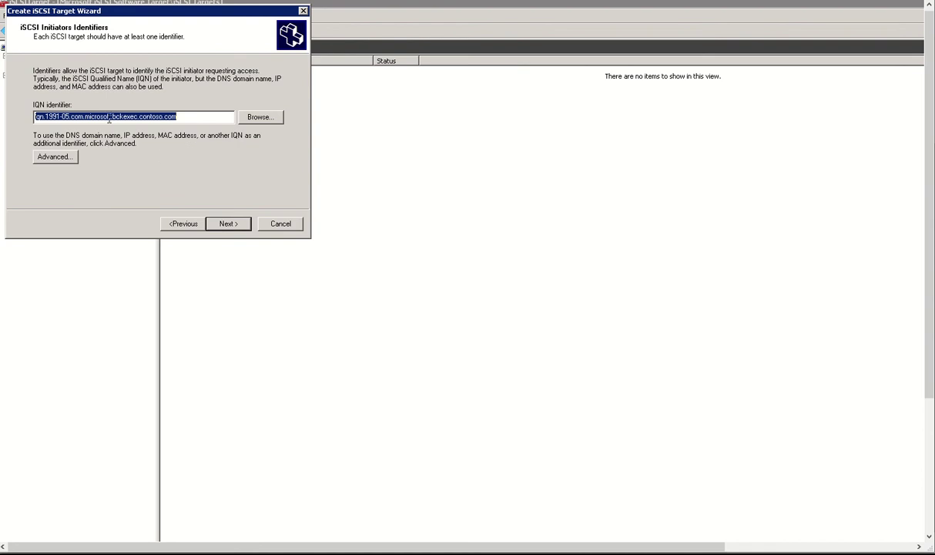
pyautogui.click(189, 117)
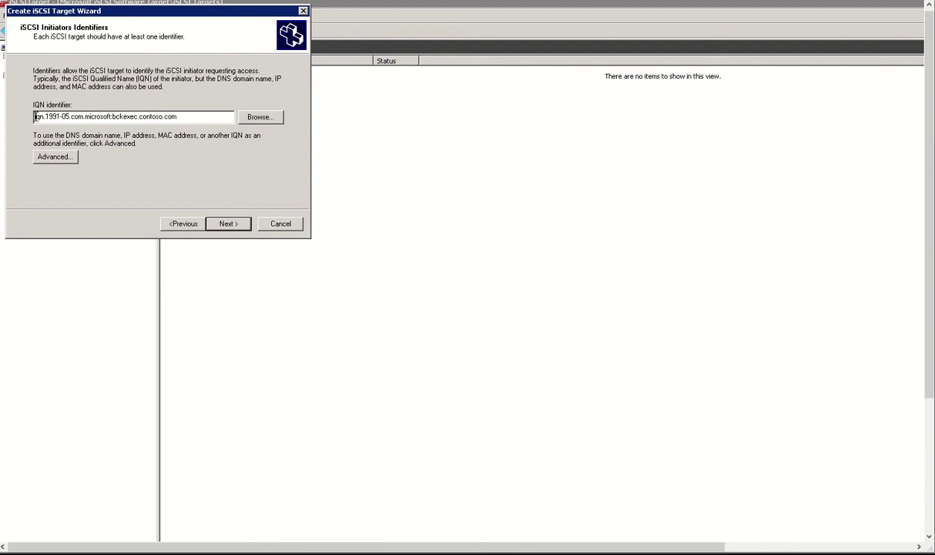
pyautogui.moveTo(35, 116); pyautogui.dragTo(178, 116)
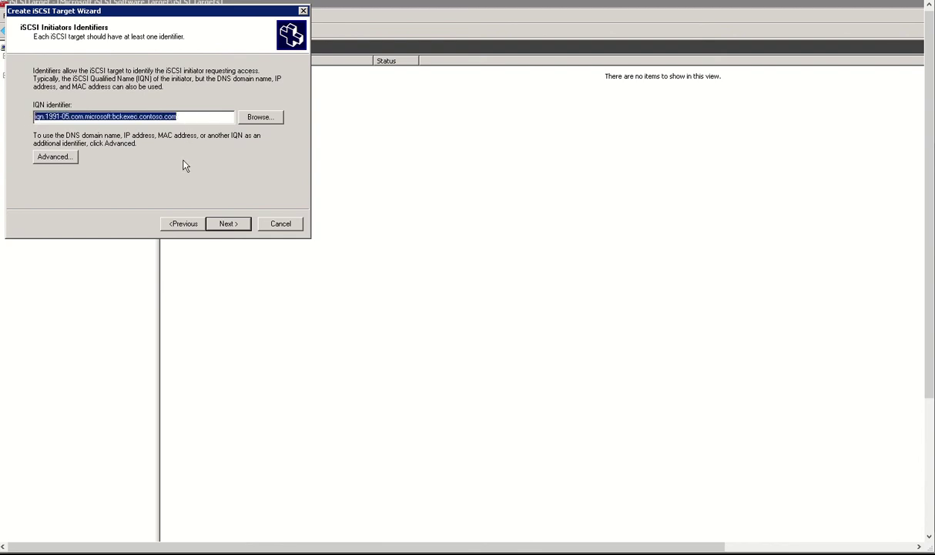
pyautogui.click(227, 224)
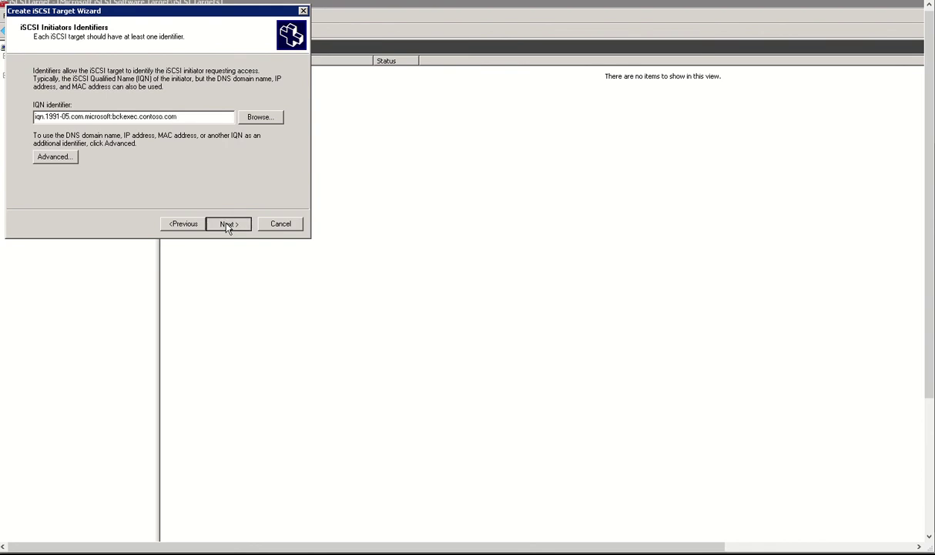
pyautogui.click(226, 224)
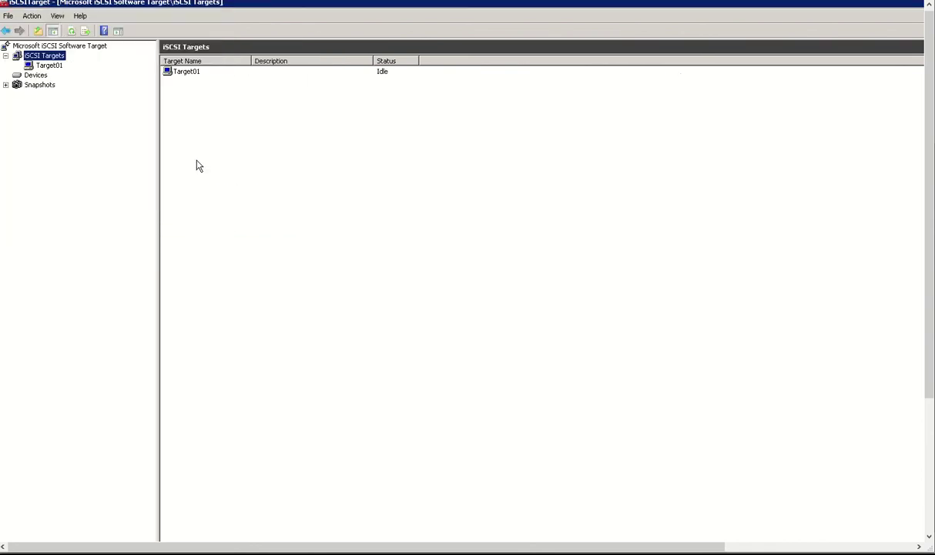
# Step: Add the existing Virtual Disk 0 to the iSCSI target Target01, and return to the Devices list
pyautogui.click(49, 67)
pyautogui.rightClick(50, 70)
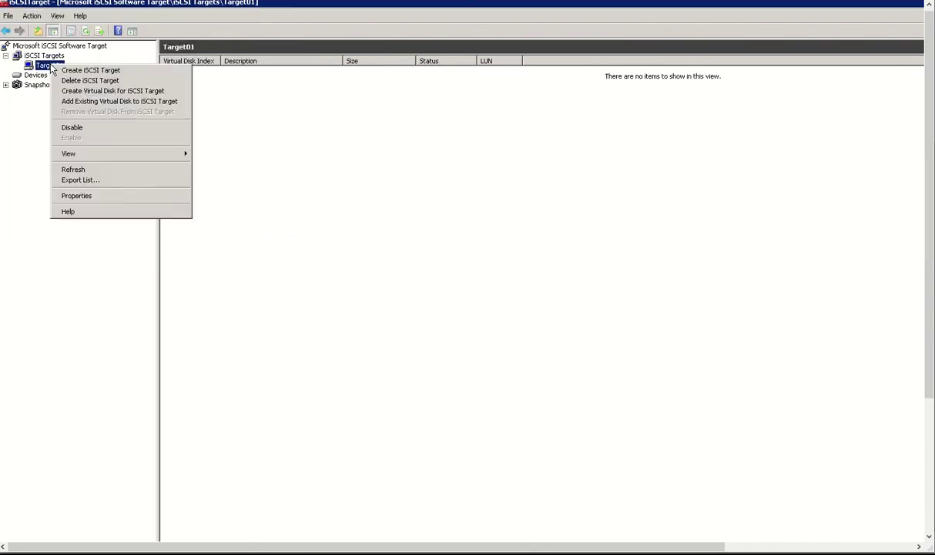
pyautogui.click(84, 102)
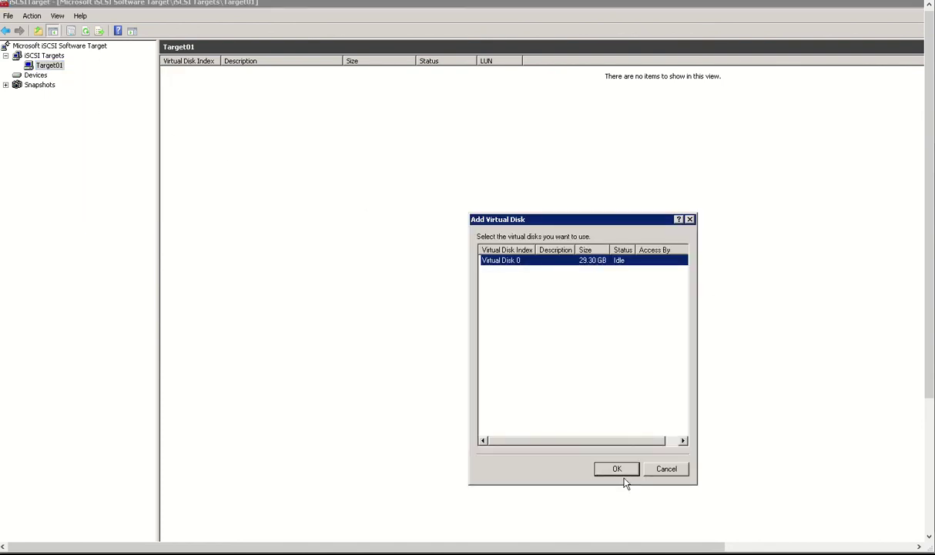
pyautogui.click(625, 471)
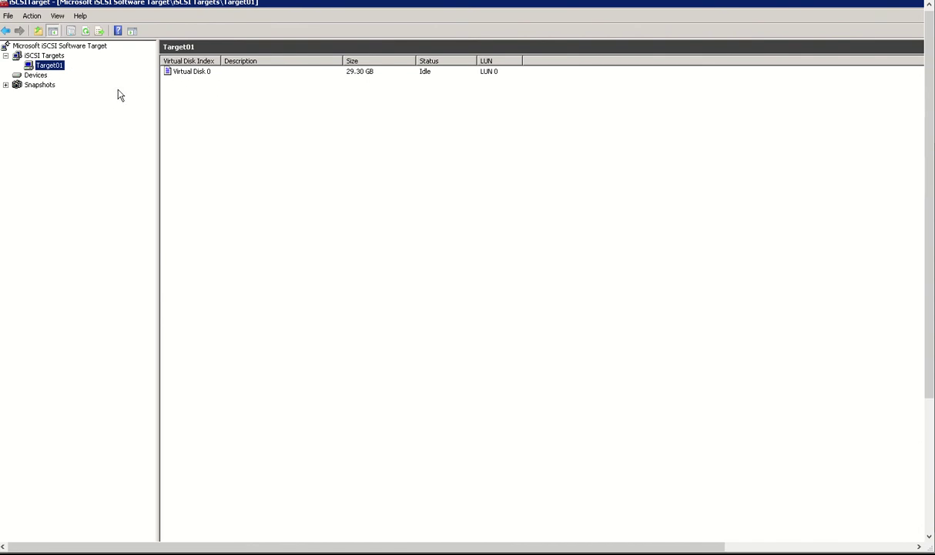
pyautogui.click(35, 75)
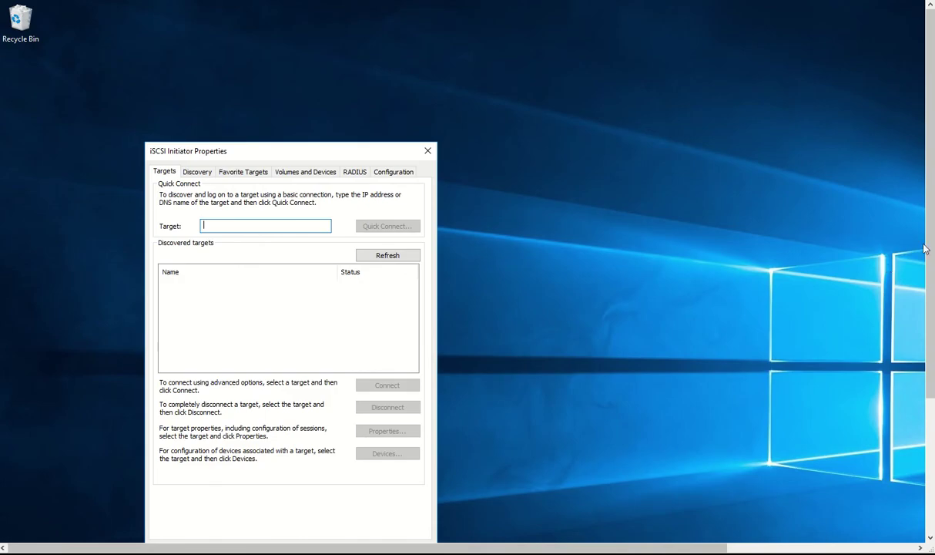
# Step: Switch to iSCSI Initiator Properties on the Windows Server 2016 machine and quick-connect to the target server d2d
pyautogui.scroll(-2, 922, 271)
pyautogui.scroll(-1, 923, 271)
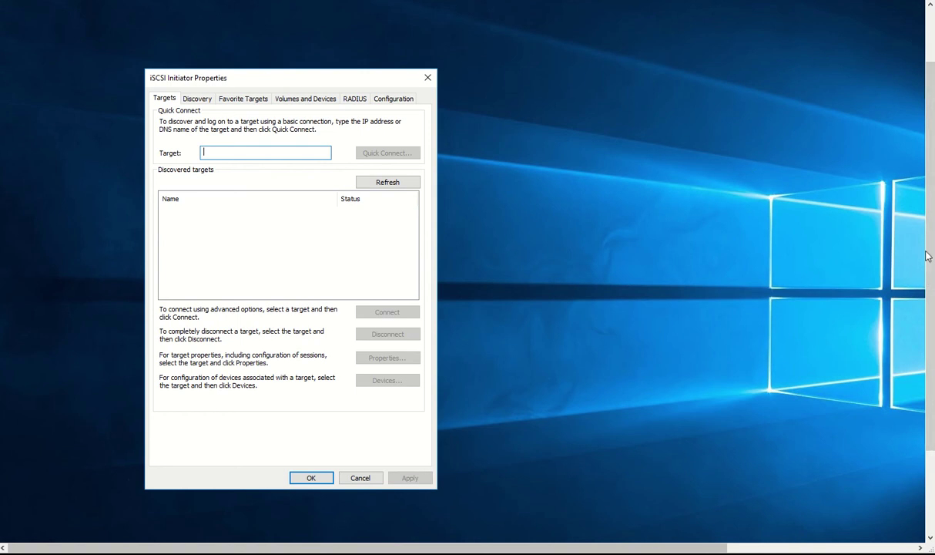
pyautogui.moveTo(932, 254); pyautogui.dragTo(932, 332)
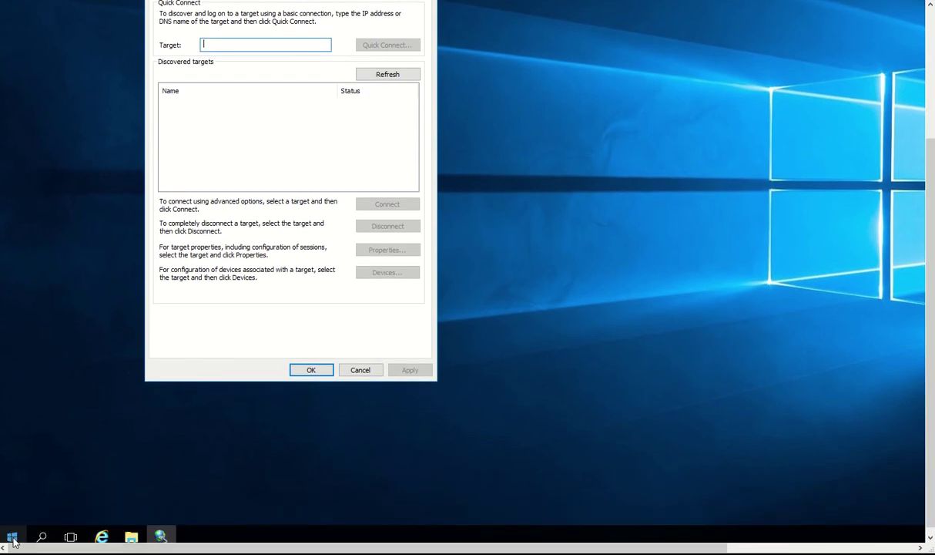
pyautogui.click(929, 129)
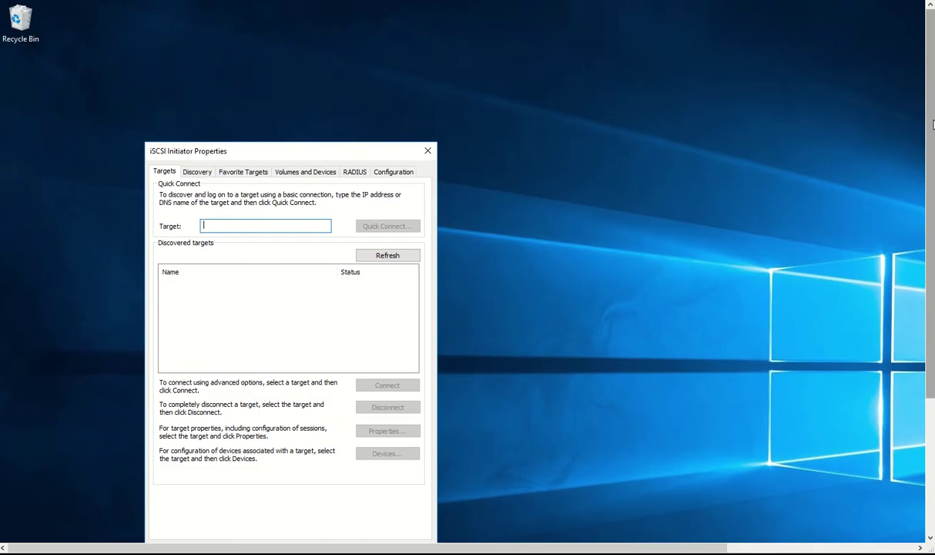
pyautogui.moveTo(927, 149); pyautogui.dragTo(929, 182)
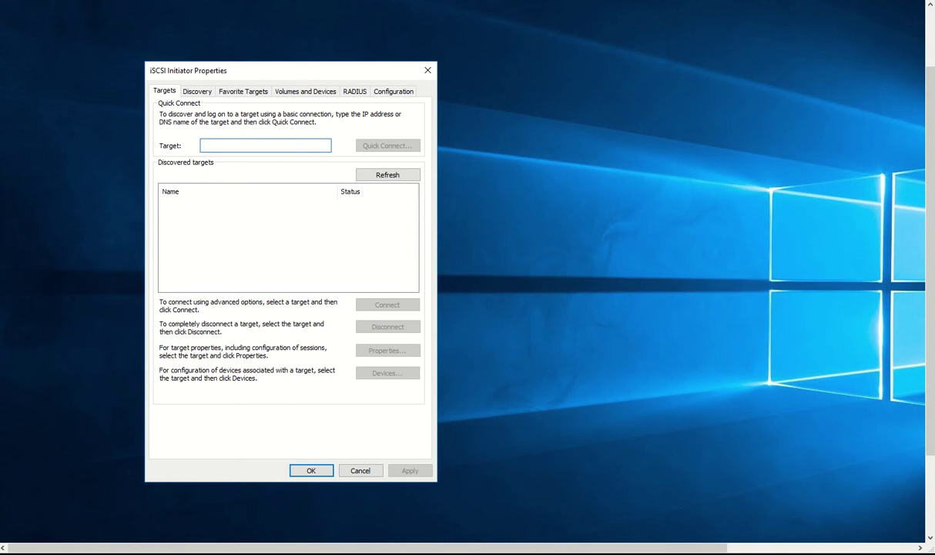
pyautogui.write('d2d')
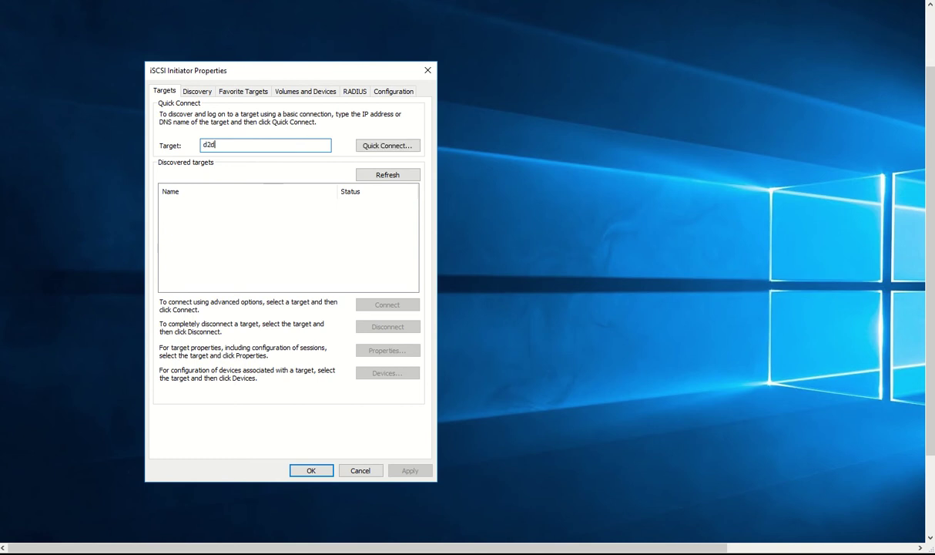
pyautogui.click(356, 143)
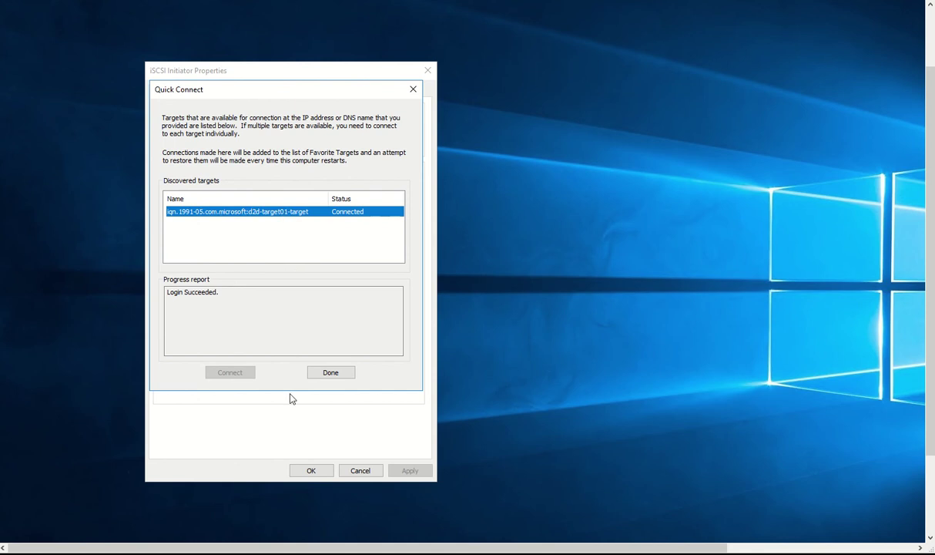
pyautogui.click(315, 374)
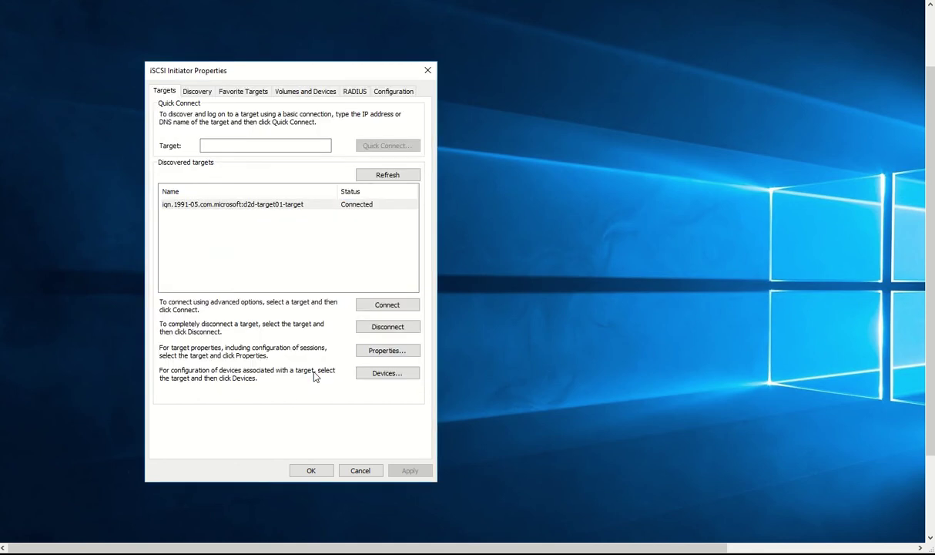
# Step: Review the favorite targets and the initiator name in the configuration settings, and close iSCSI Initiator Properties
pyautogui.click(260, 93)
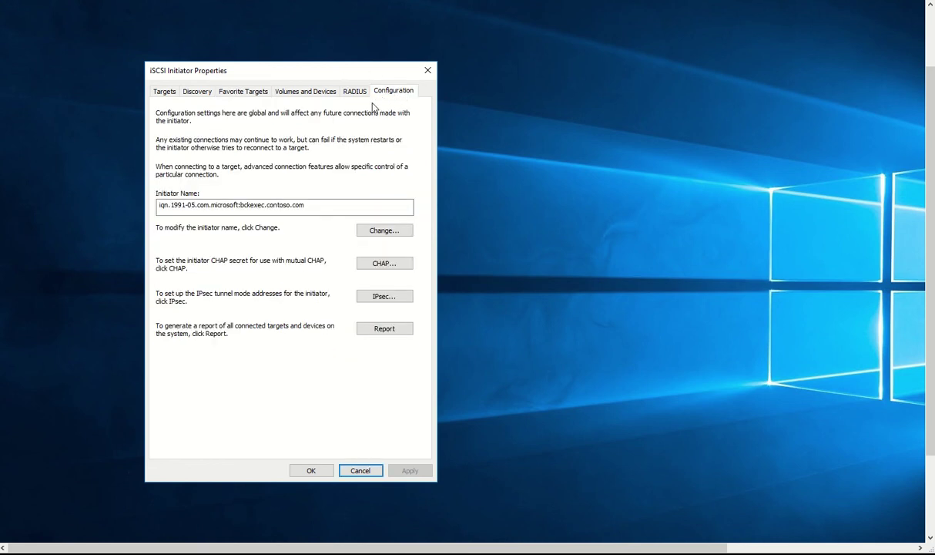
pyautogui.moveTo(159, 207); pyautogui.dragTo(309, 204)
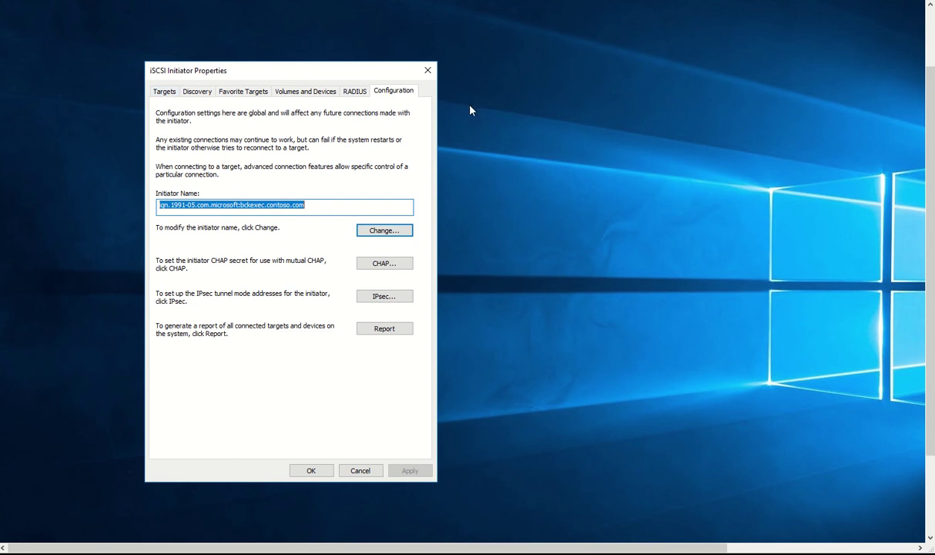
pyautogui.click(430, 71)
# Step: Open File Explorer at This PC and check which drives are listed
pyautogui.moveTo(930, 302); pyautogui.dragTo(929, 378)
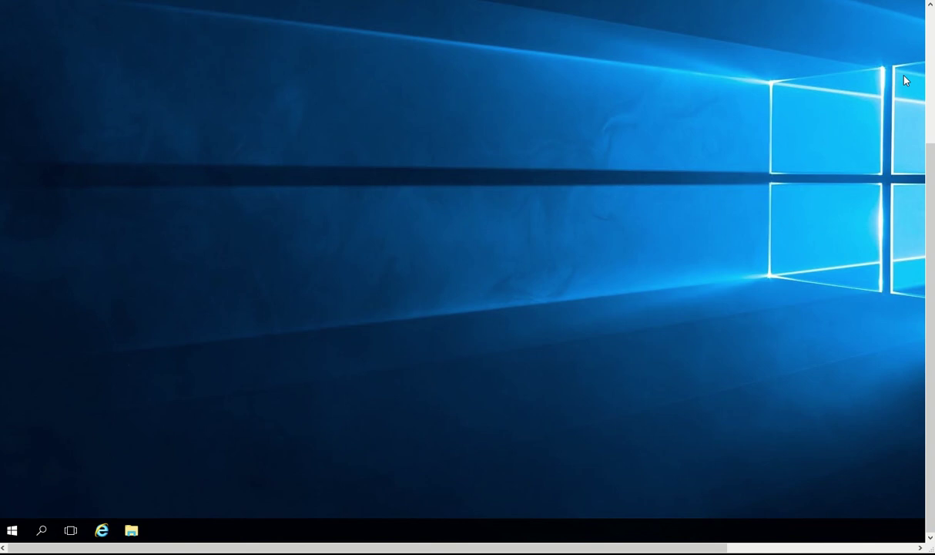
pyautogui.press('super+e')
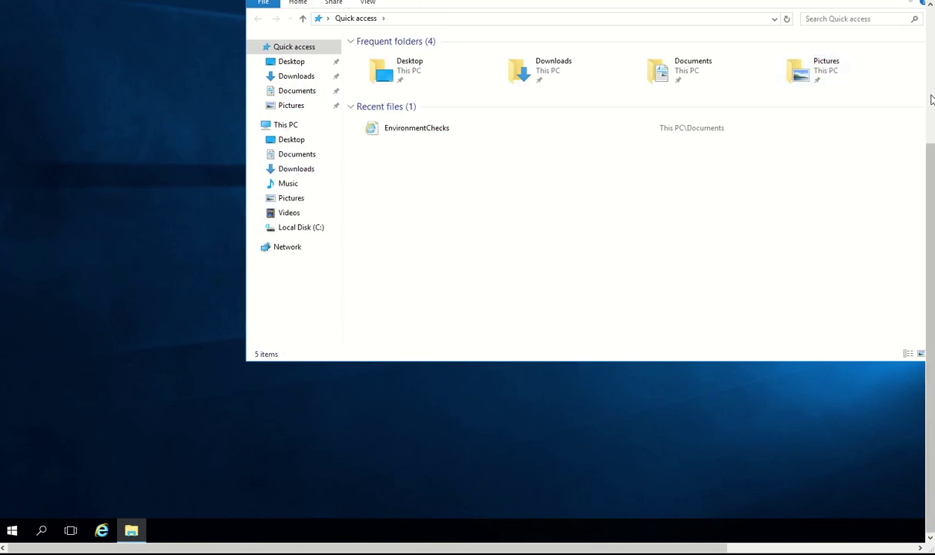
pyautogui.click(930, 85)
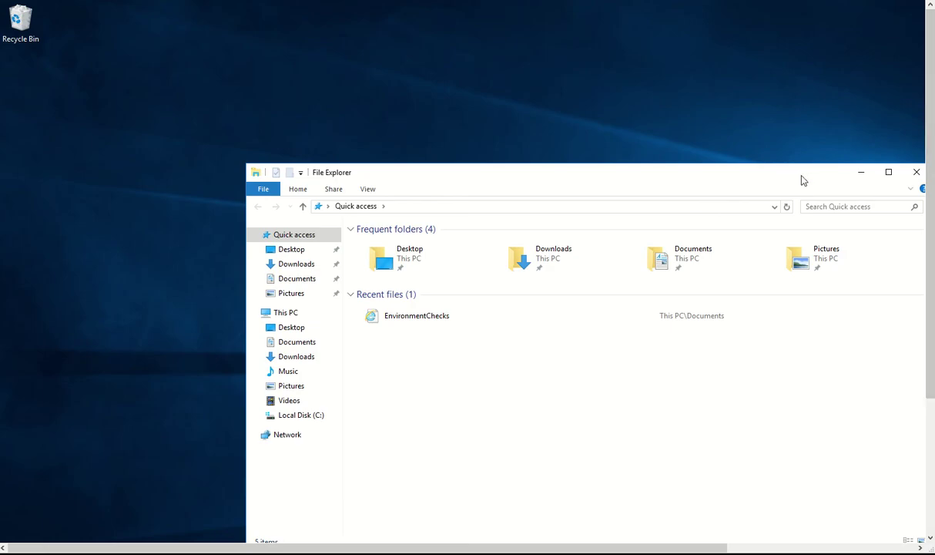
pyautogui.moveTo(801, 180); pyautogui.dragTo(650, 63)
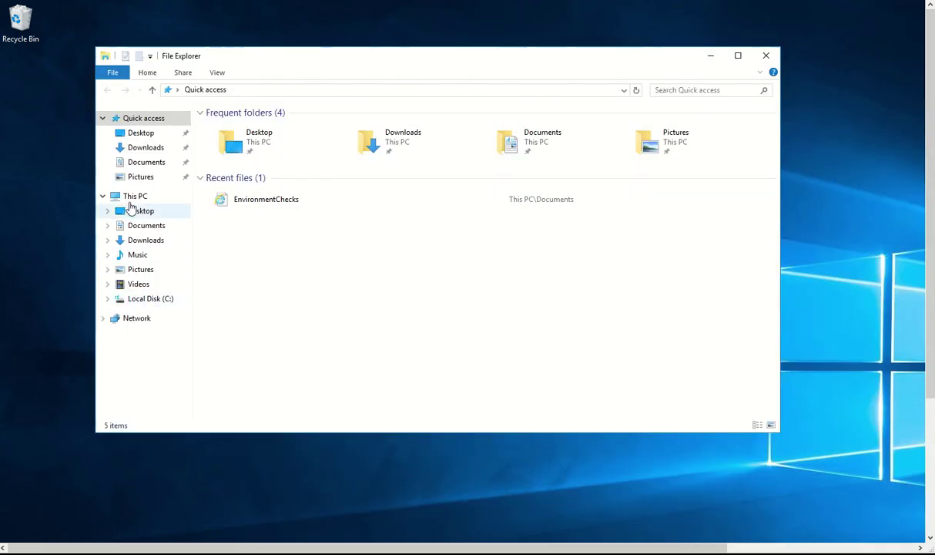
pyautogui.click(131, 200)
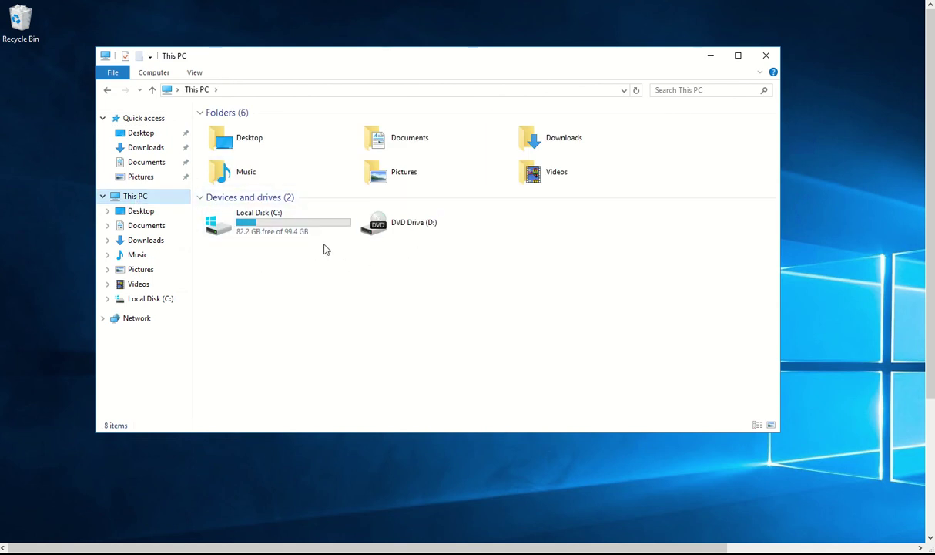
# Step: Open Disk Management and initialize Disk 1 with the MBR (Master Boot Record) partition style
pyautogui.scroll(-1, 927, 296)
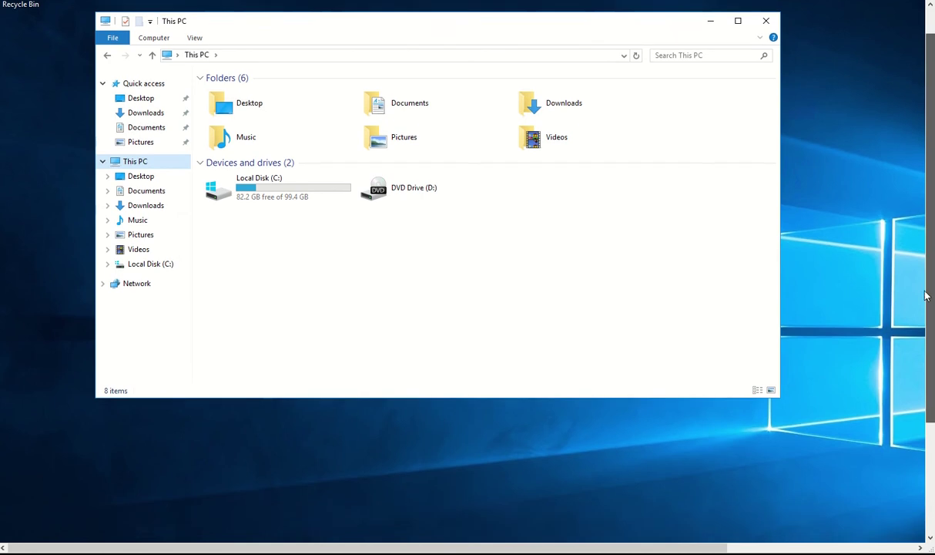
pyautogui.moveTo(927, 296); pyautogui.dragTo(929, 388)
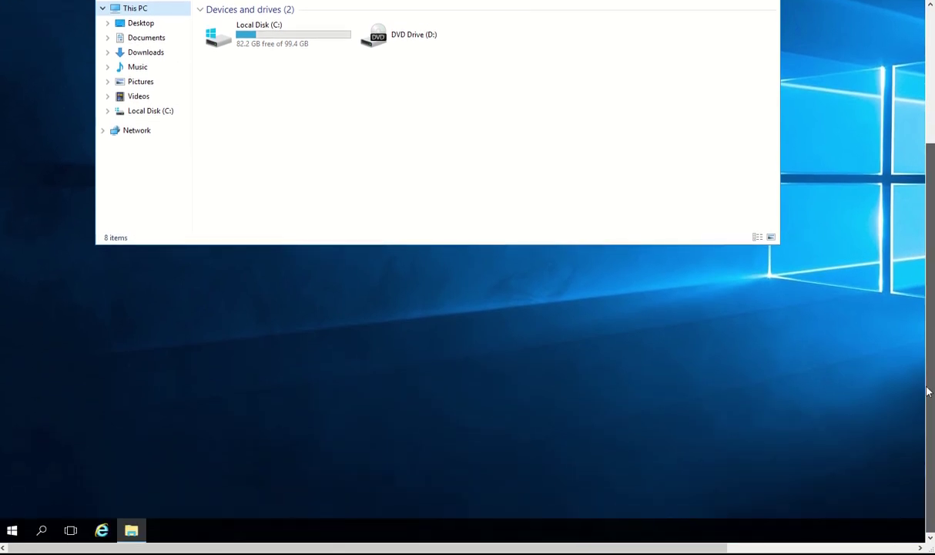
pyautogui.click(13, 532)
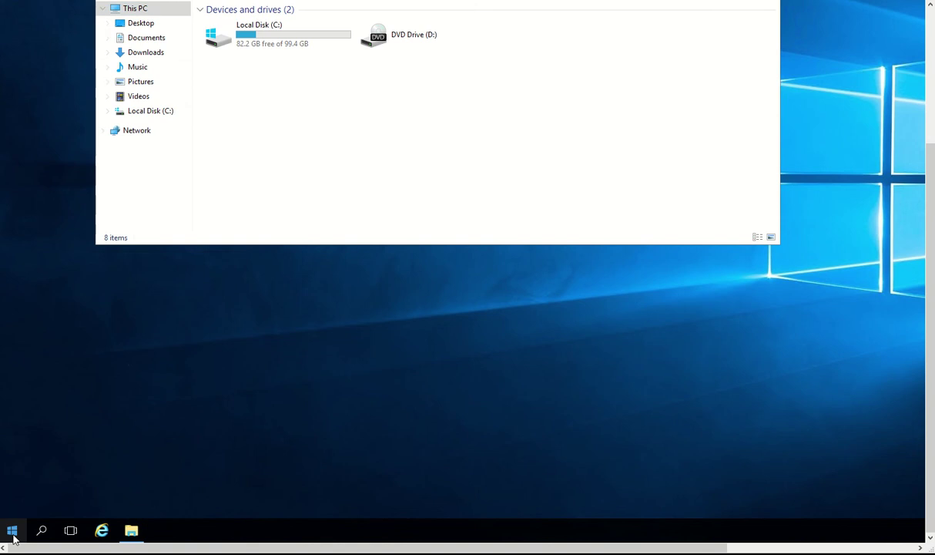
pyautogui.rightClick(13, 536)
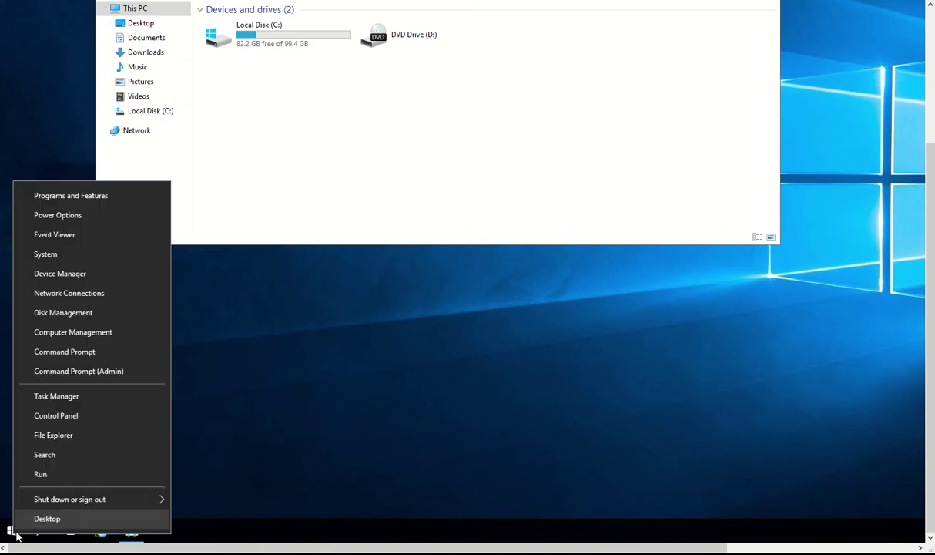
pyautogui.click(62, 314)
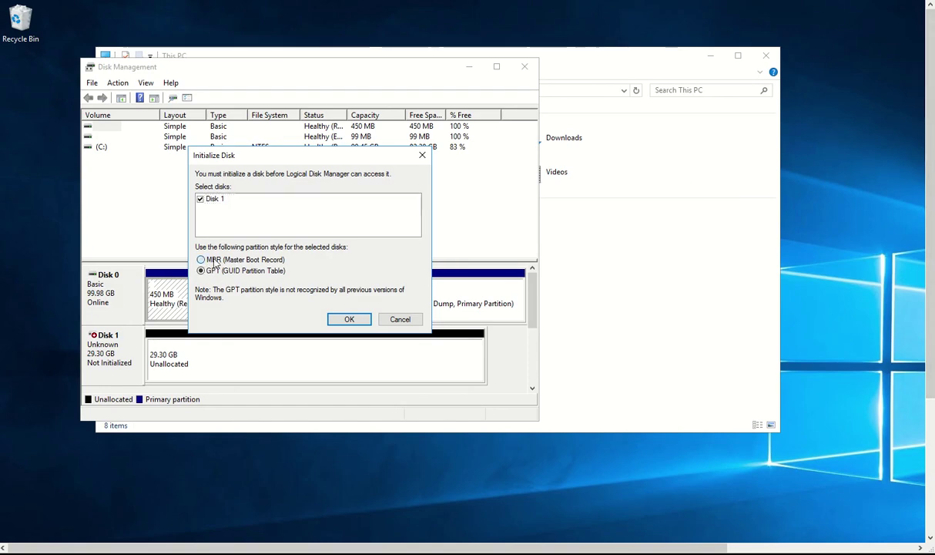
pyautogui.click(210, 260)
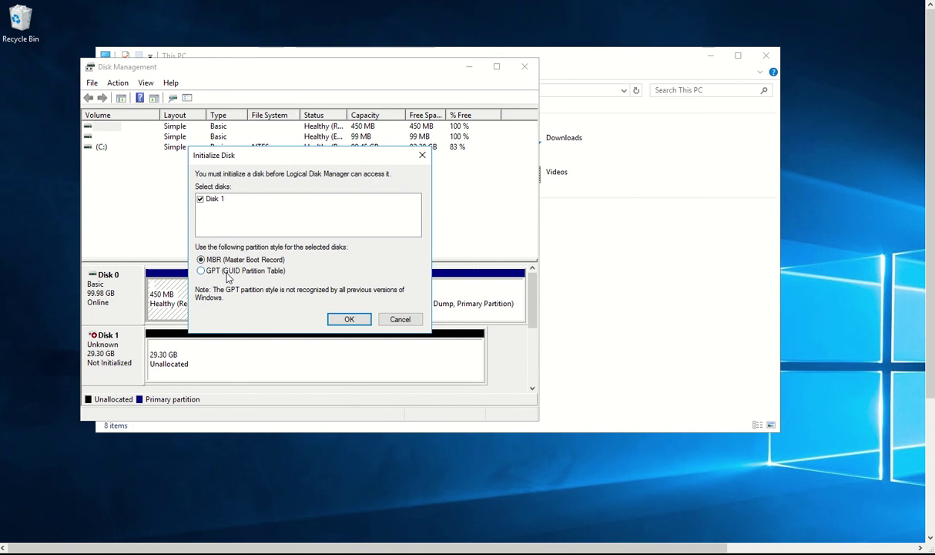
pyautogui.click(348, 318)
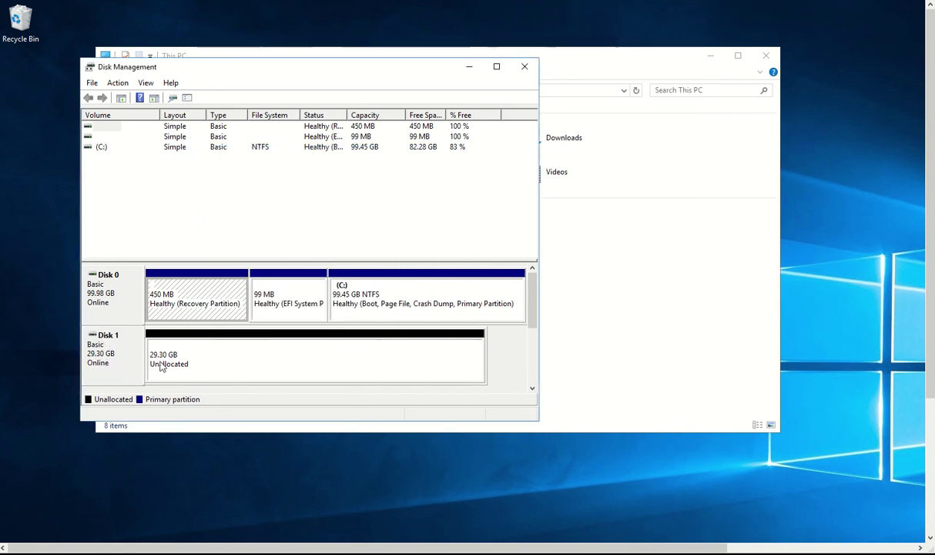
# Step: Start a new simple volume of 29997 MB in Disk 1's unallocated space, assigned to drive letter E
pyautogui.rightClick(202, 355)
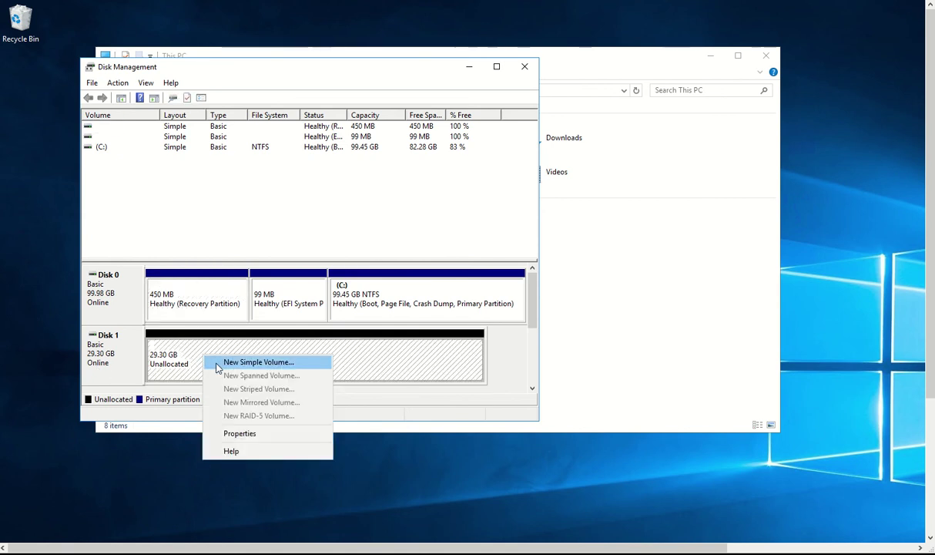
pyautogui.click(217, 367)
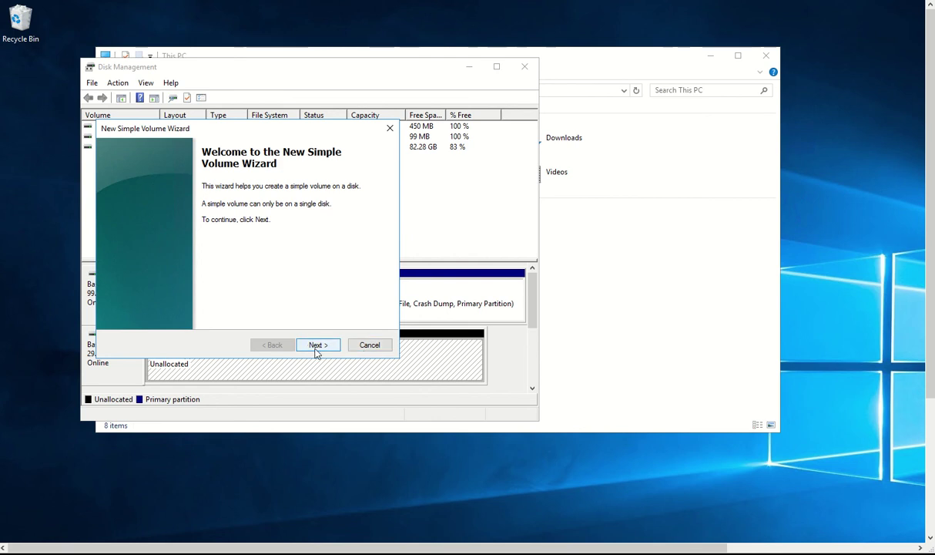
pyautogui.click(317, 345)
pyautogui.click(316, 345)
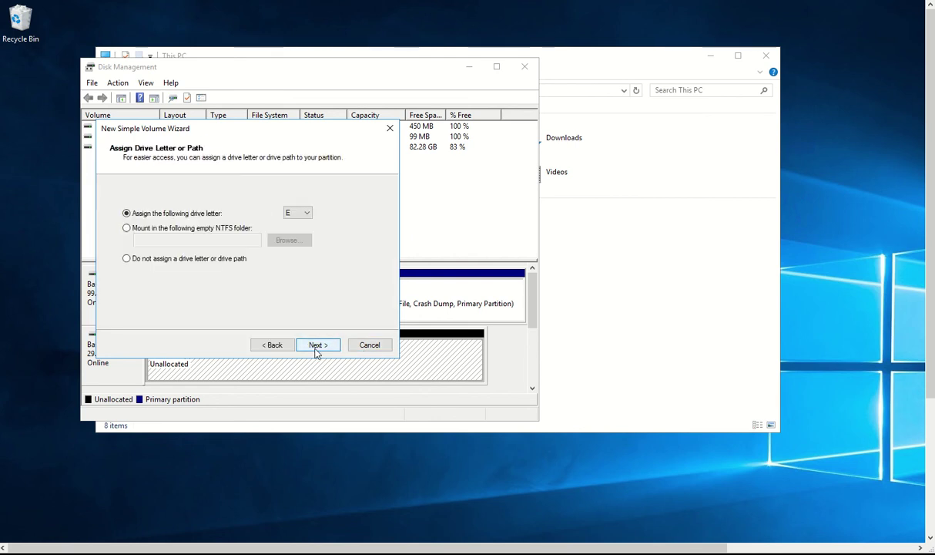
pyautogui.click(316, 348)
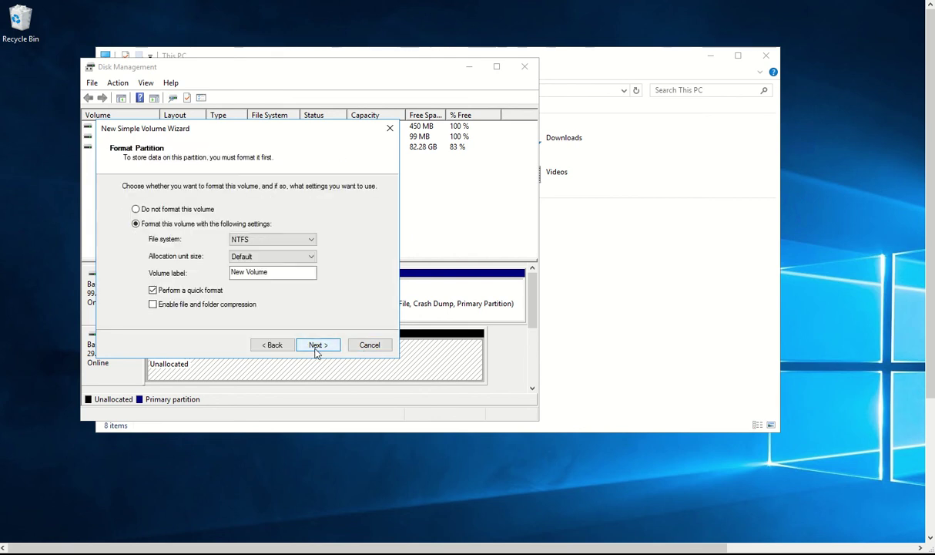
# Step: Finish creating the volume as quick-formatted NTFS with default allocation unit and label New Volume, and minimize Disk Management
pyautogui.moveTo(269, 273); pyautogui.dragTo(215, 279)
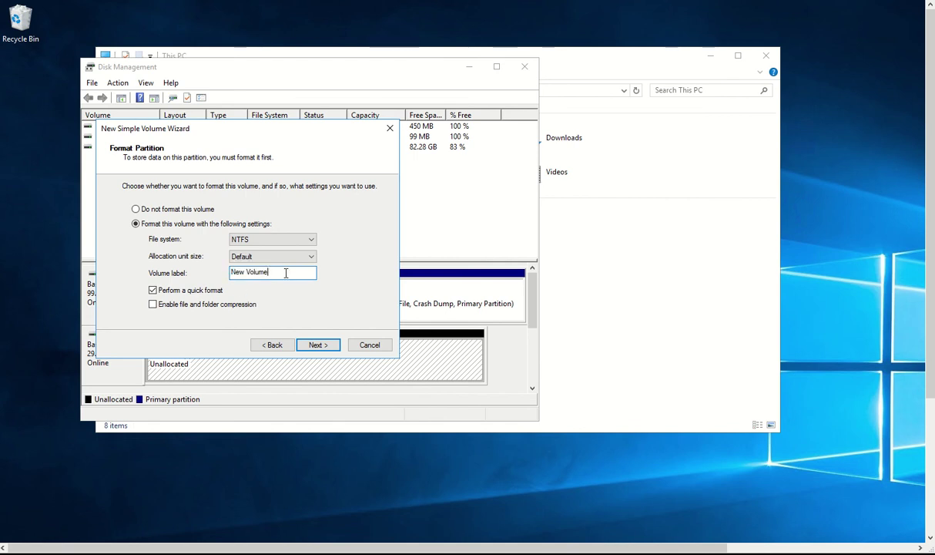
pyautogui.click(311, 345)
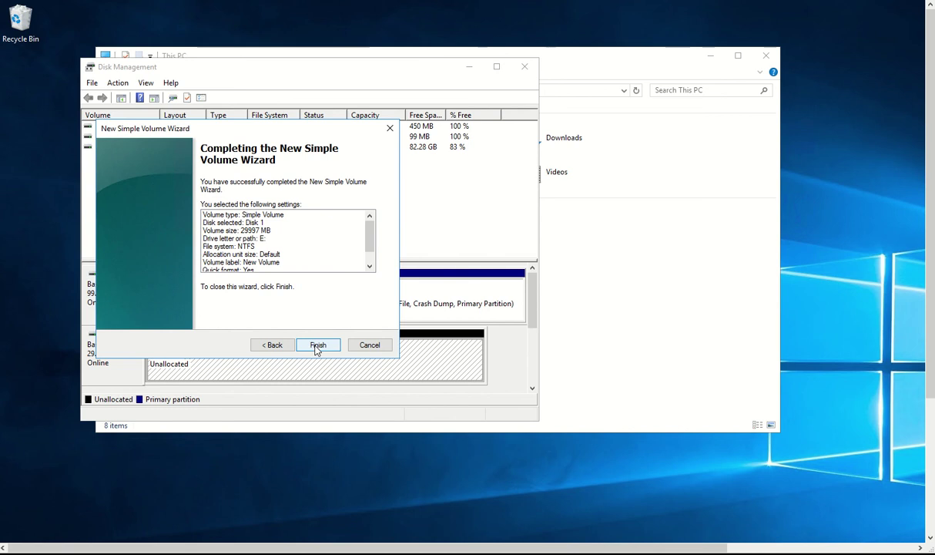
pyautogui.click(313, 347)
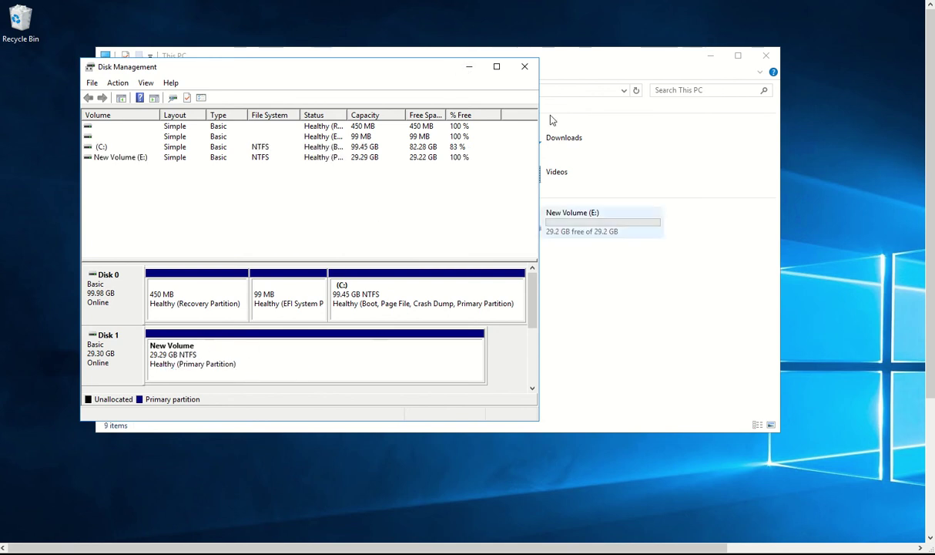
pyautogui.click(469, 68)
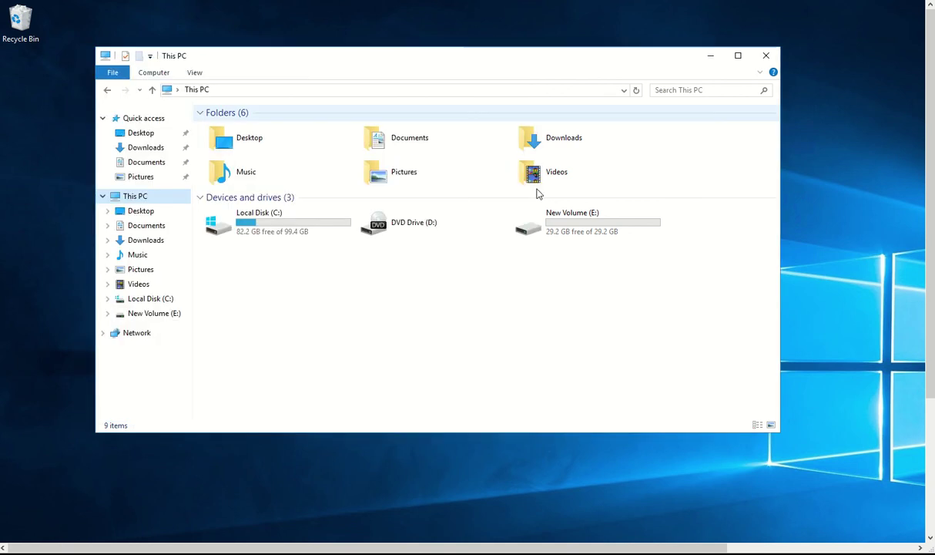